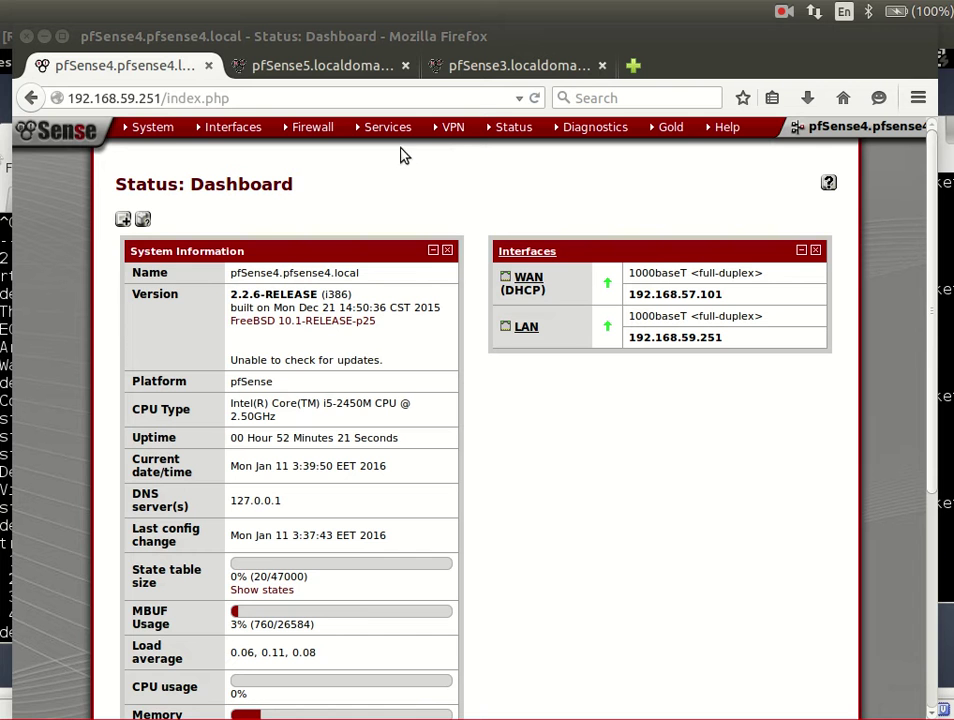
- Show the Services dropdown on the pfSense4 dashboard, where Quagga OSPFd is listed
mouse_move(150, 128)
mouse_move(366, 132)
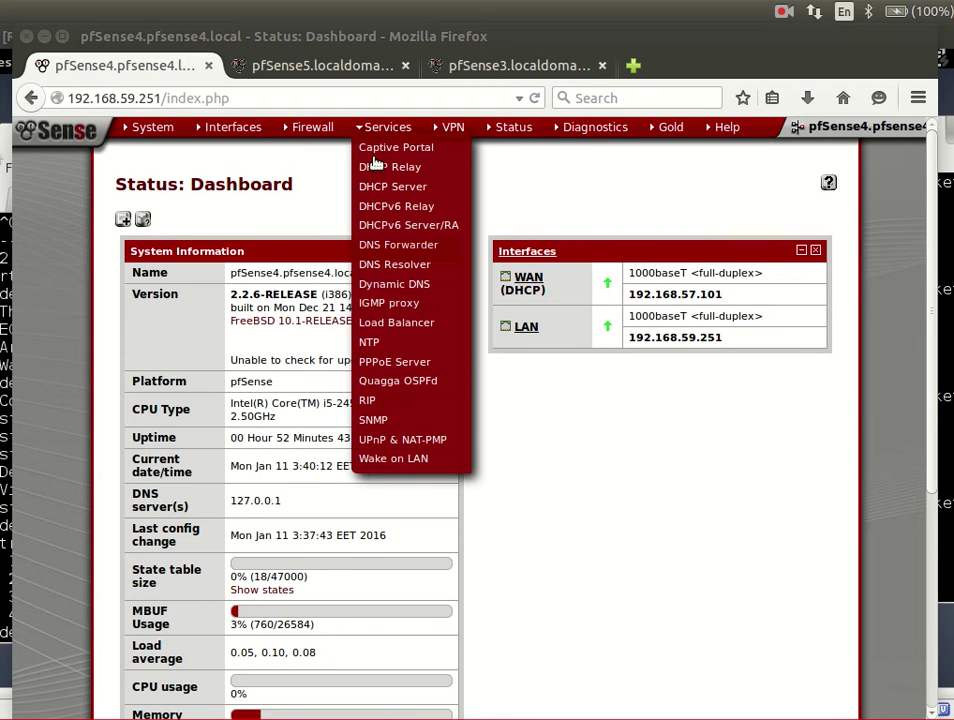
- Go to Services > Quagga OSPFd on pfSense4 and bring up the pfSense logo's link menu
left_click(397, 384)
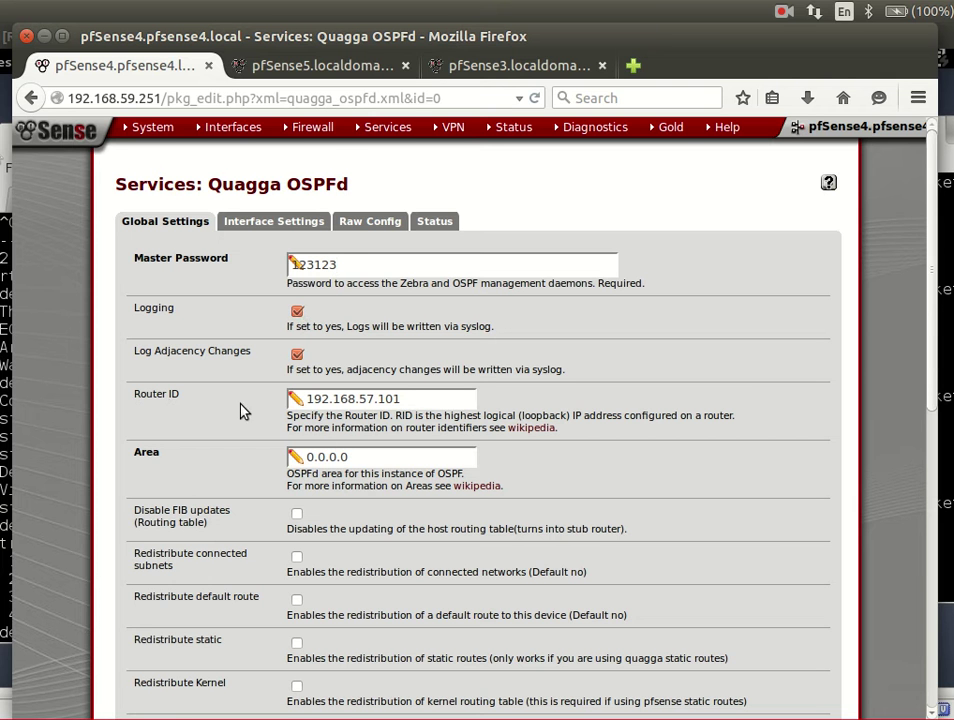
right_click(64, 130)
left_click(80, 142)
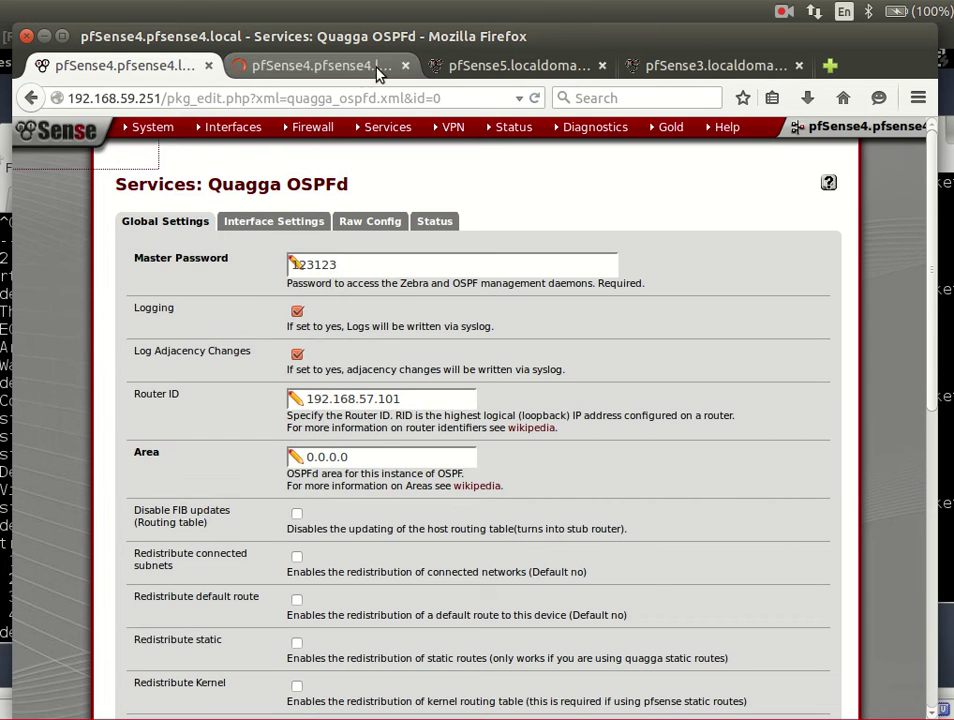
left_click(379, 70)
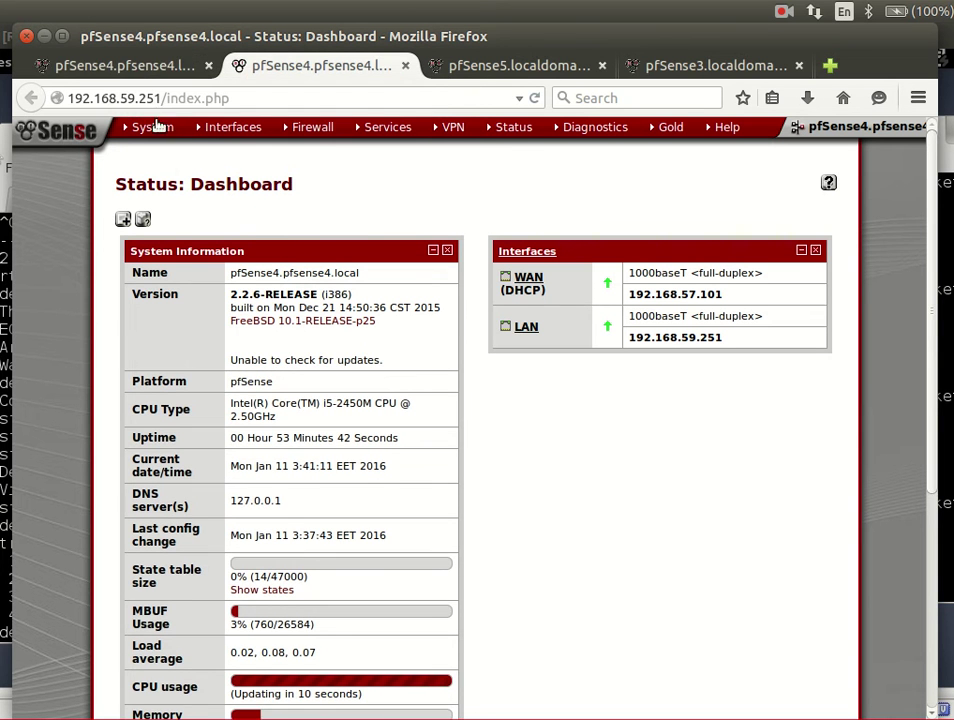
mouse_move(213, 128)
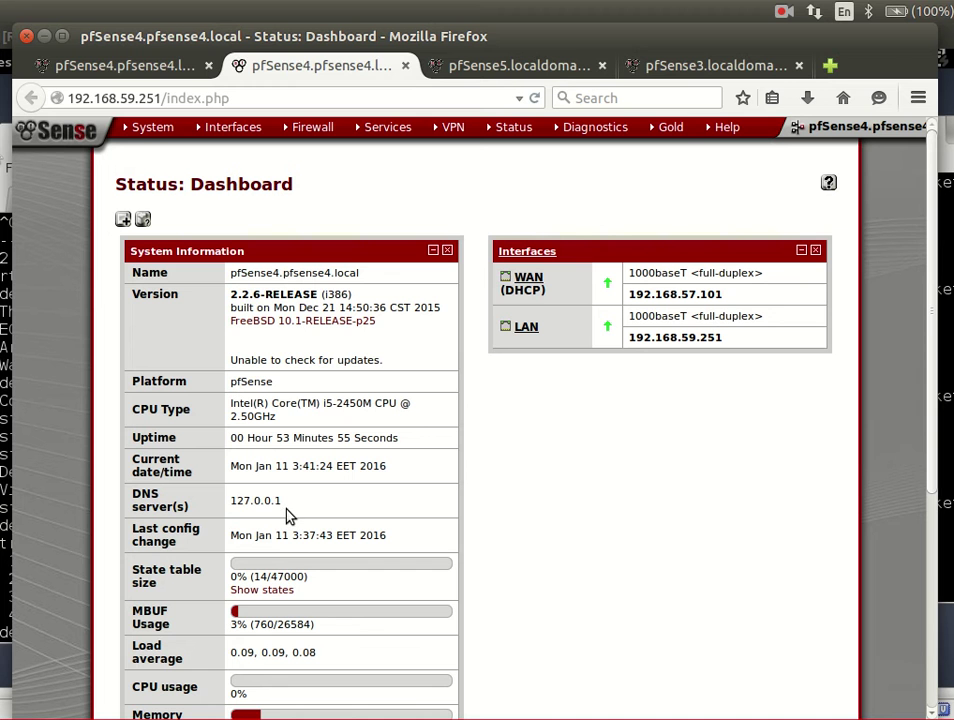
left_click(150, 72)
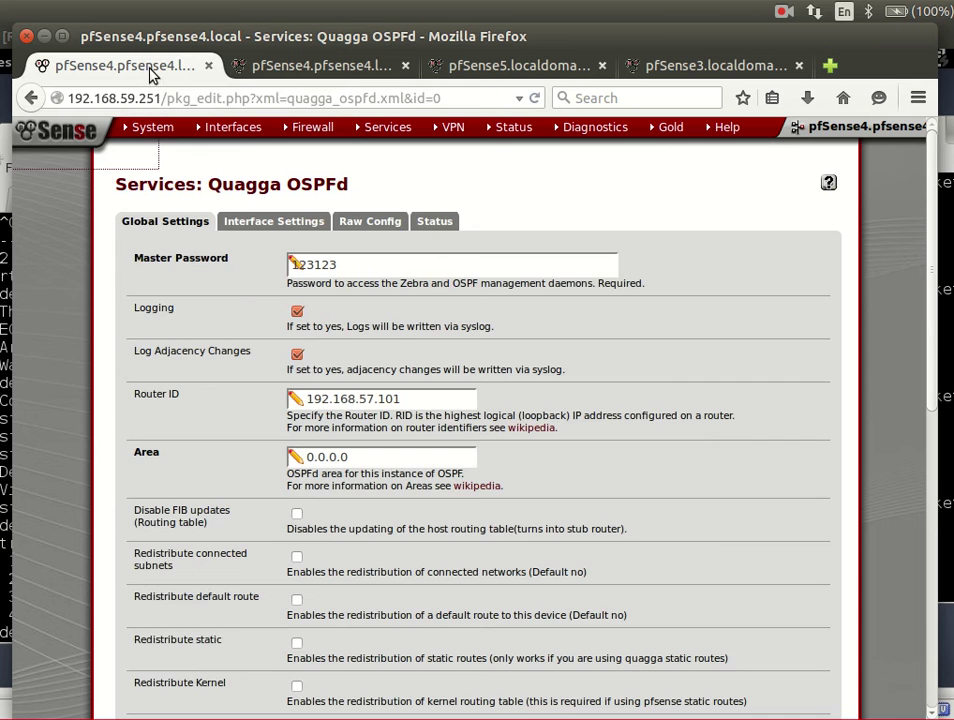
scroll(275, 445, "down", 2)
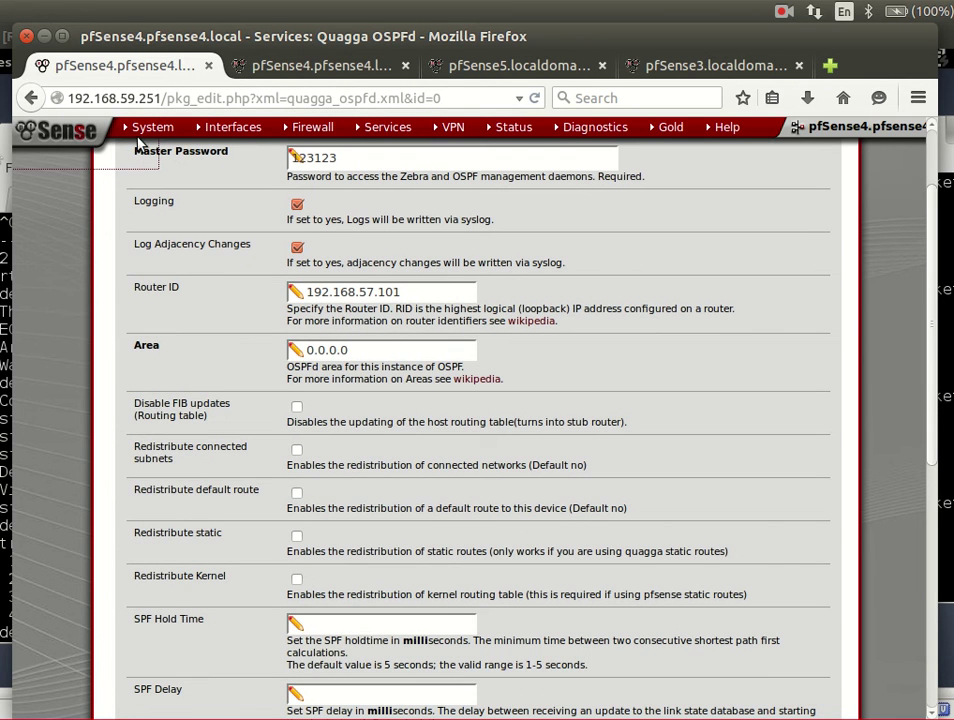
left_click(330, 66)
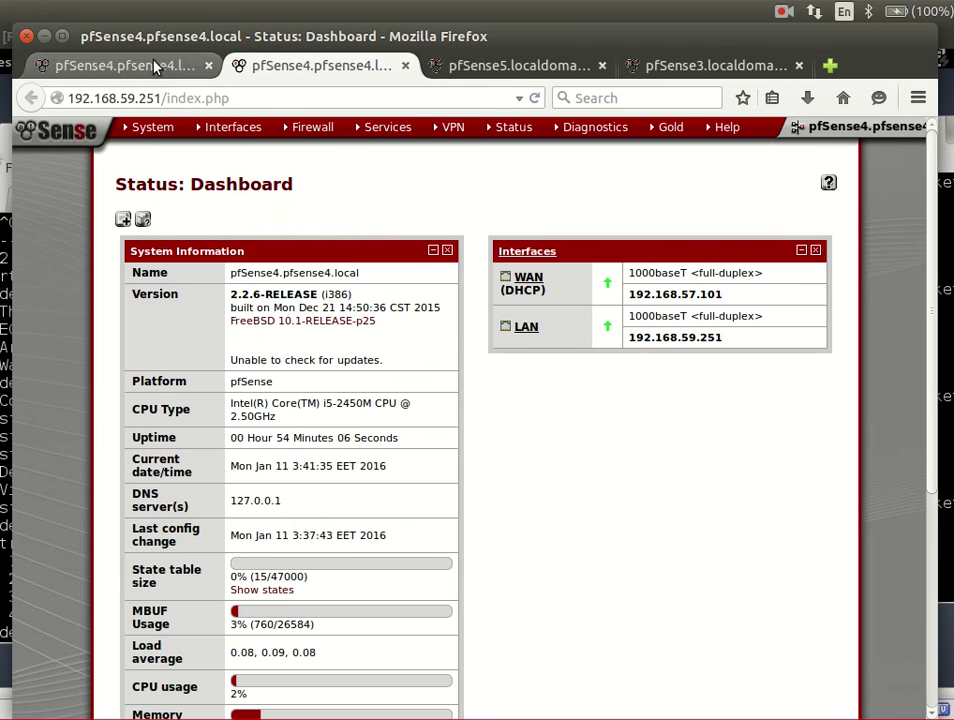
left_click(185, 65)
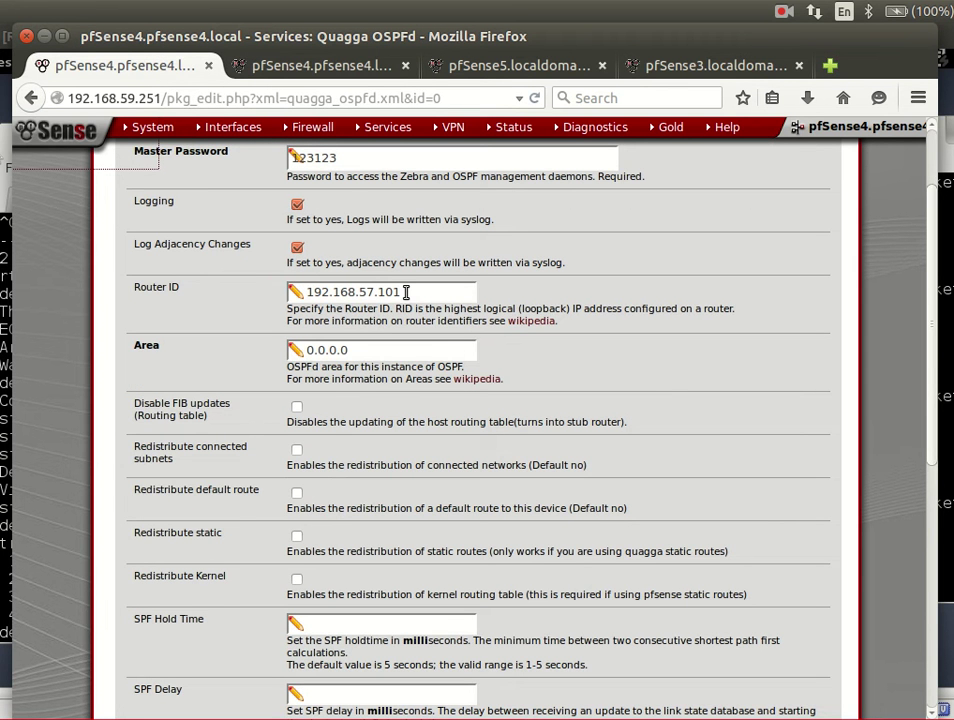
- Correct the OSPFd global Area value so it reads 0.0.0.0
left_click(388, 355)
type("0")
key("BackSpace")
key("BackSpace")
key("BackSpace")
type("2")
key("BackSpace")
type("3")
key("BackSpace")
type("0")
- Save the OSPFd global settings, which returns a missing-interface input error
scroll(336, 366, "down", 2)
scroll(338, 368, "down", 2)
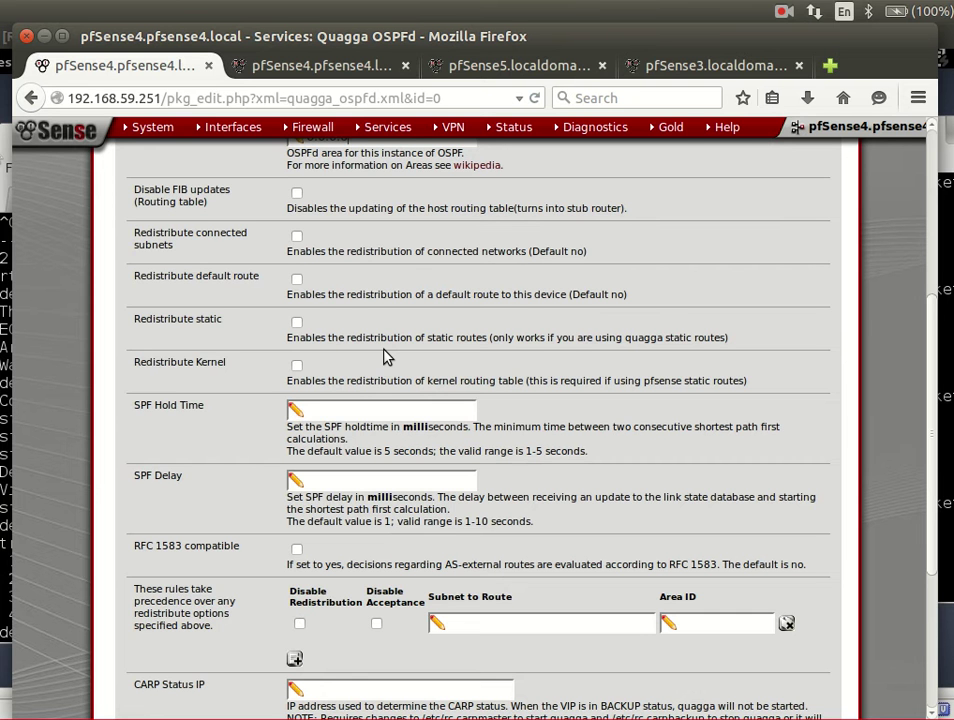
scroll(402, 377, "down", 3)
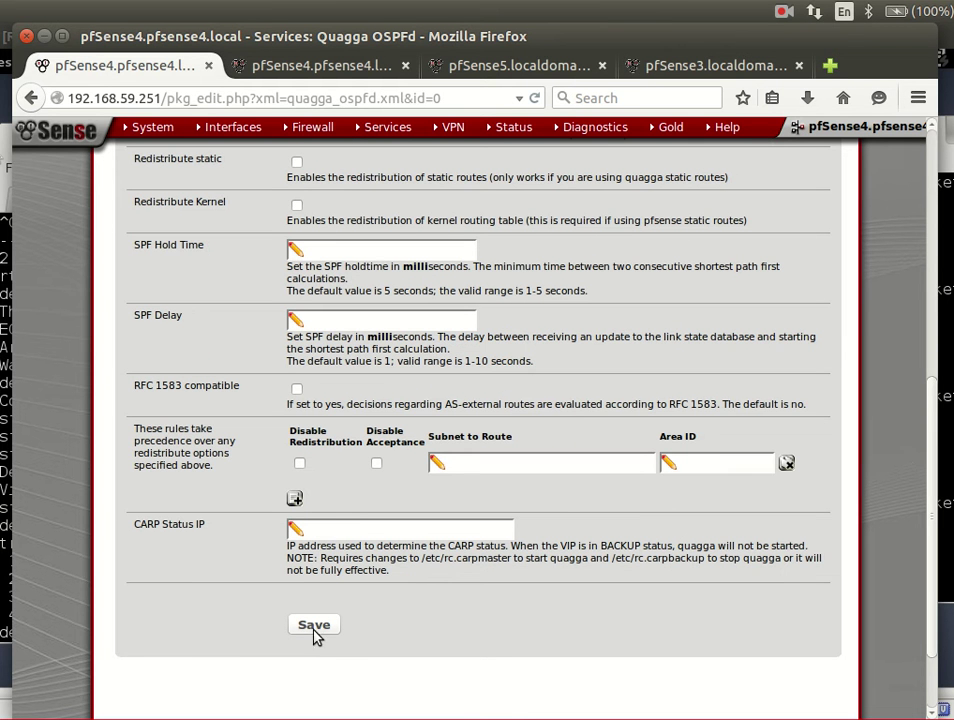
scroll(358, 441, "up", 5)
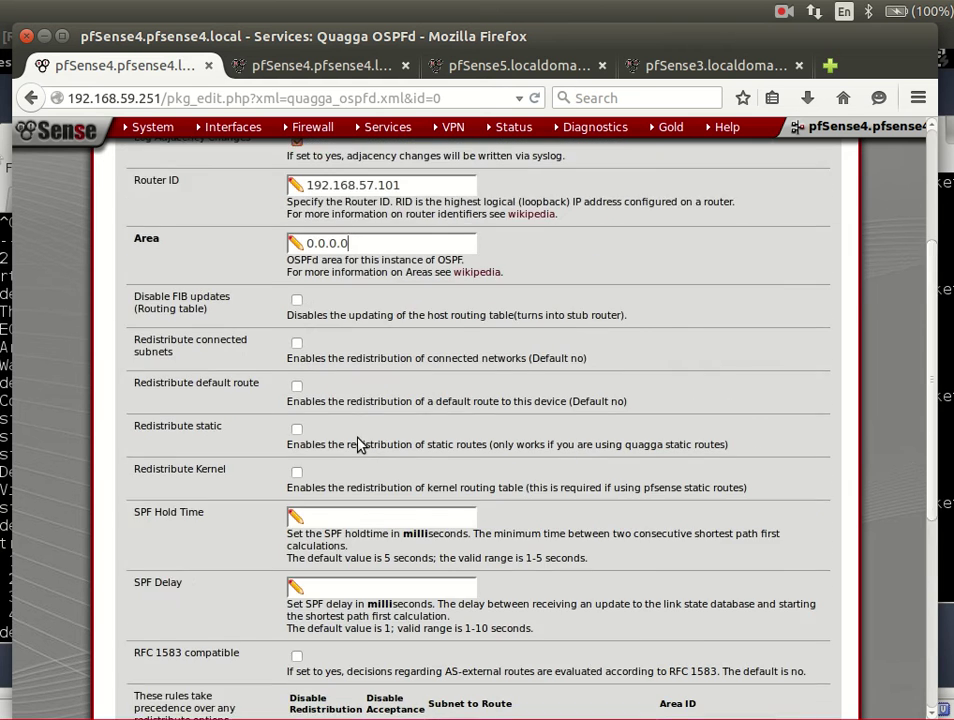
scroll(330, 500, "down", 7)
left_click(315, 530)
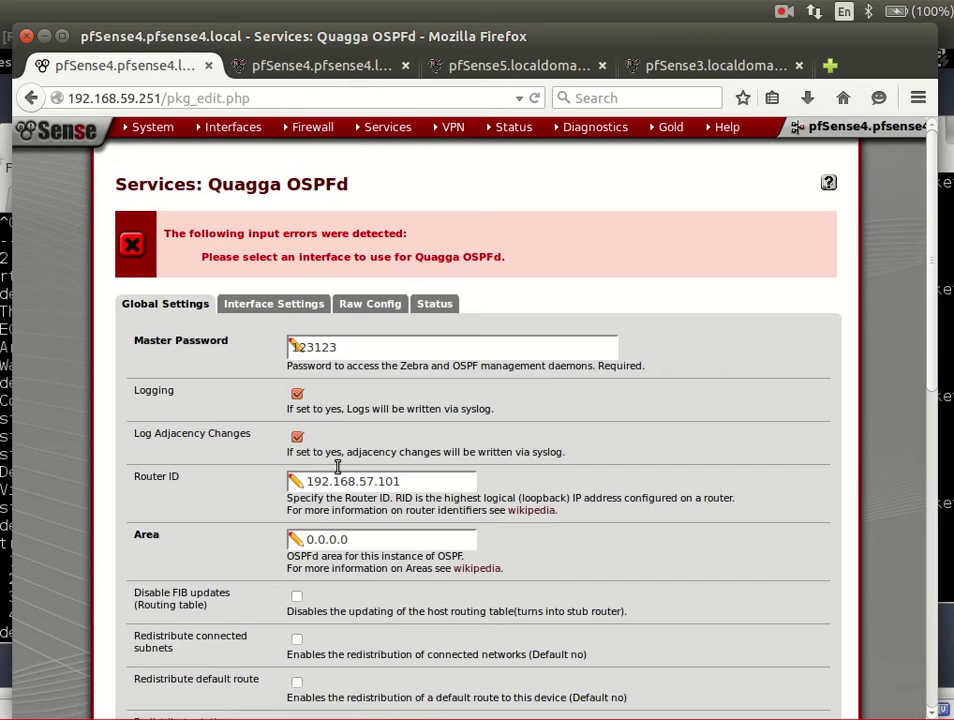
- Under Interface Settings, add a new OSPF interface entry defaulting to WAN
left_click(305, 310)
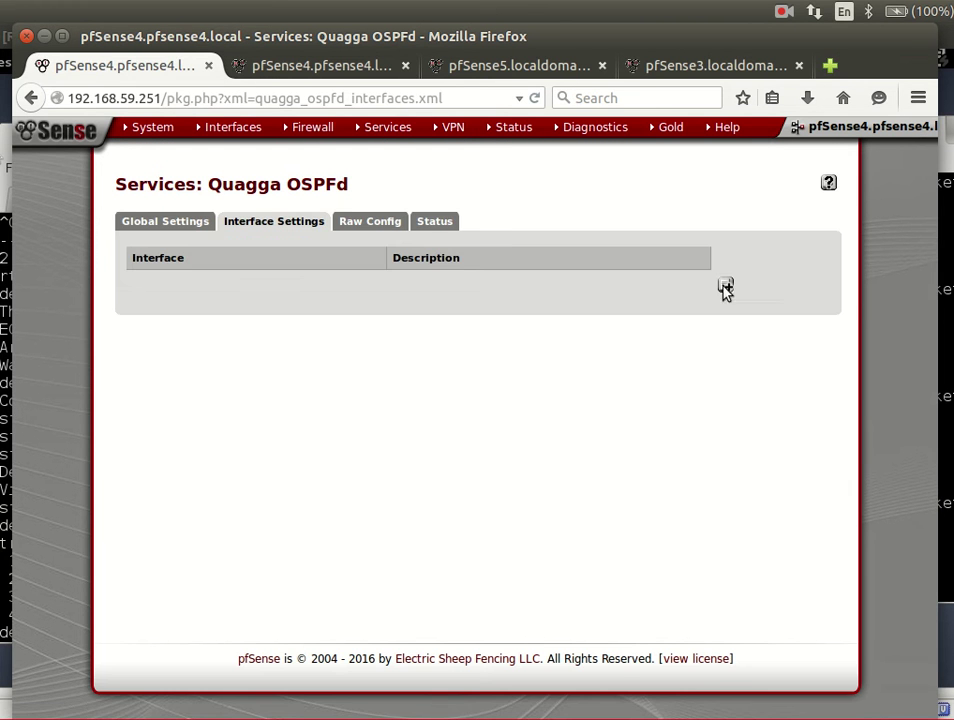
left_click(725, 284)
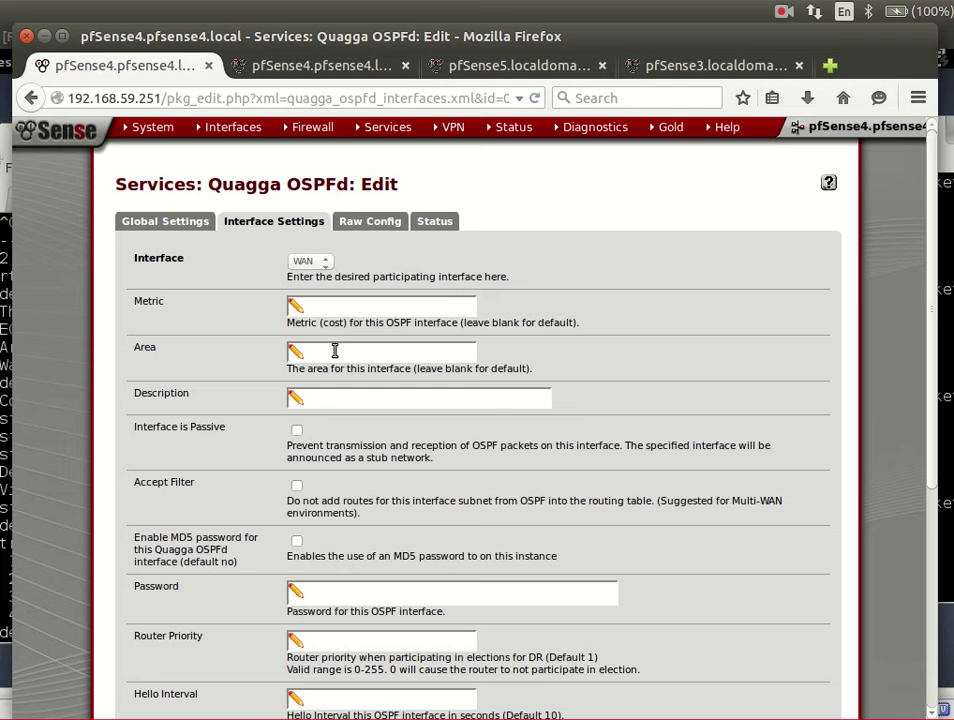
- Fill in area 0.0.0.0 for the new OSPF interface entry, keeping WAN as the interface
left_click(335, 350)
type("0")
left_click(310, 262)
left_click(314, 274)
left_click(326, 352)
type(".0.0.0")
scroll(336, 402, "down", 2)
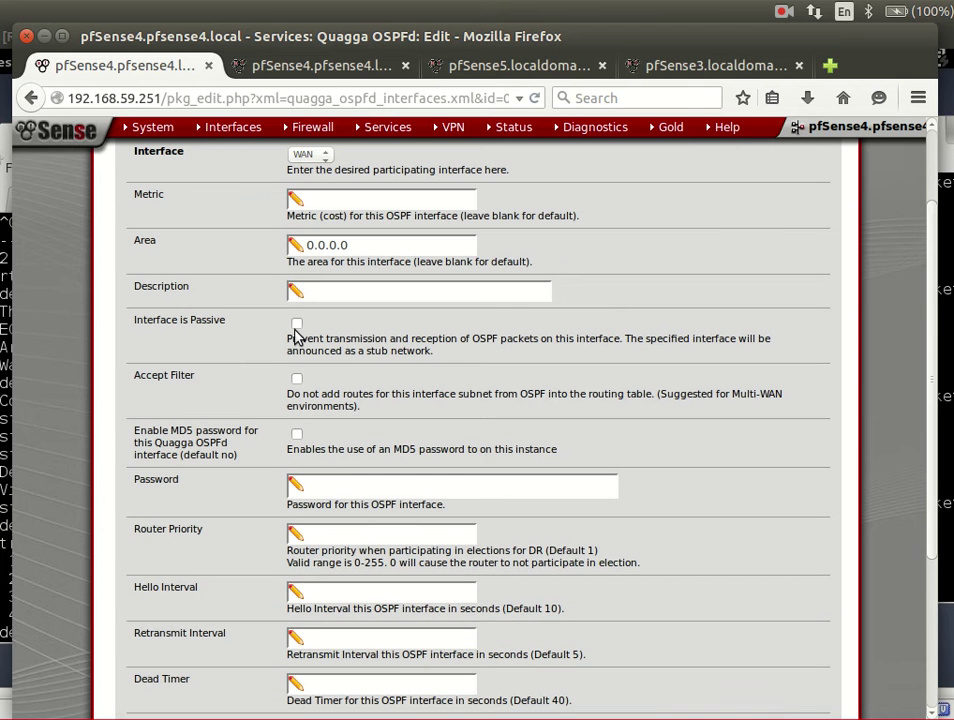
scroll(358, 352, "down", 3)
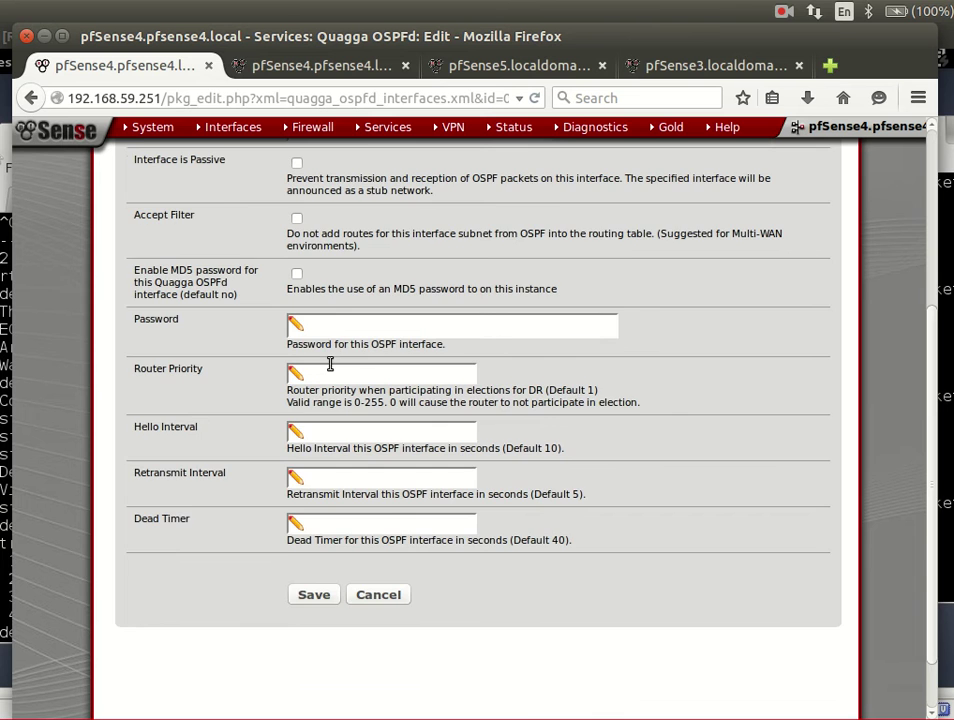
scroll(330, 365, "up", 5)
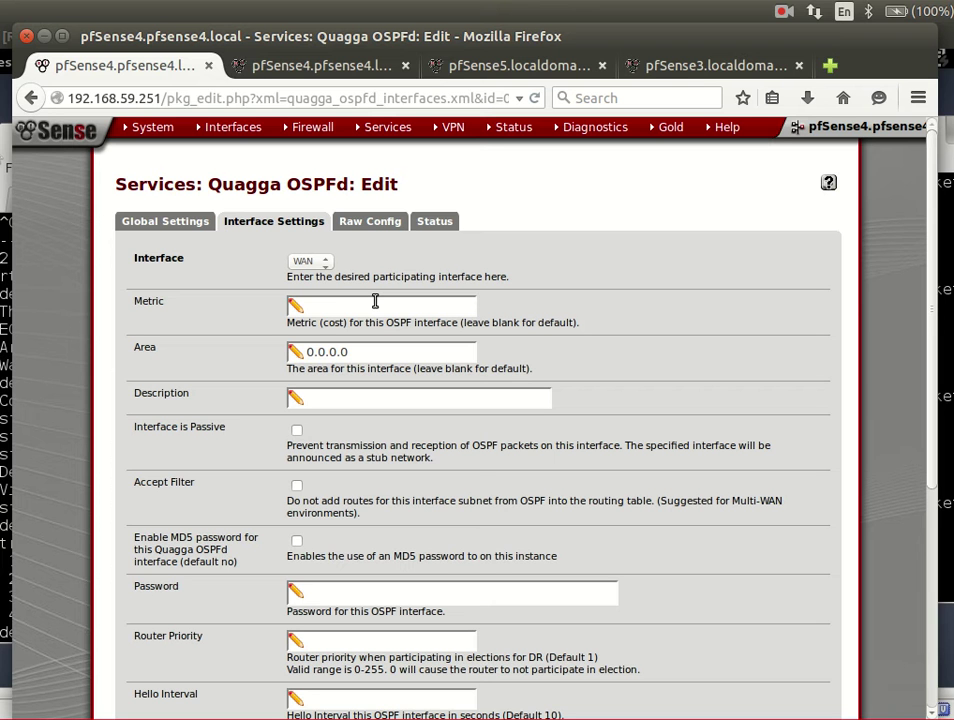
left_click(375, 301)
scroll(403, 420, "down", 1)
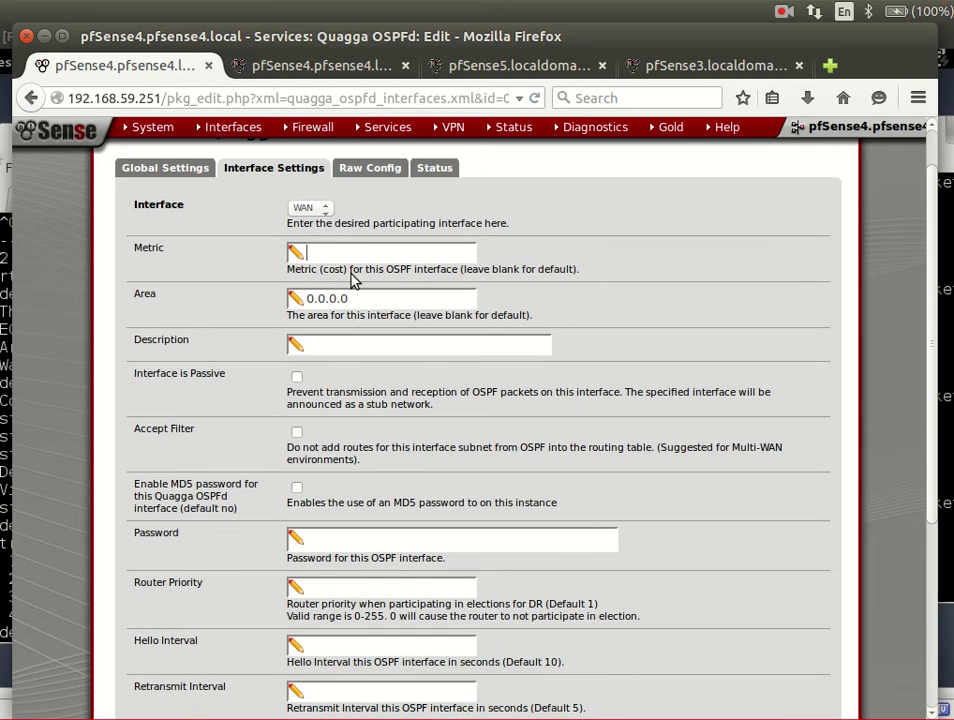
left_click(325, 253)
scroll(366, 488, "down", 1)
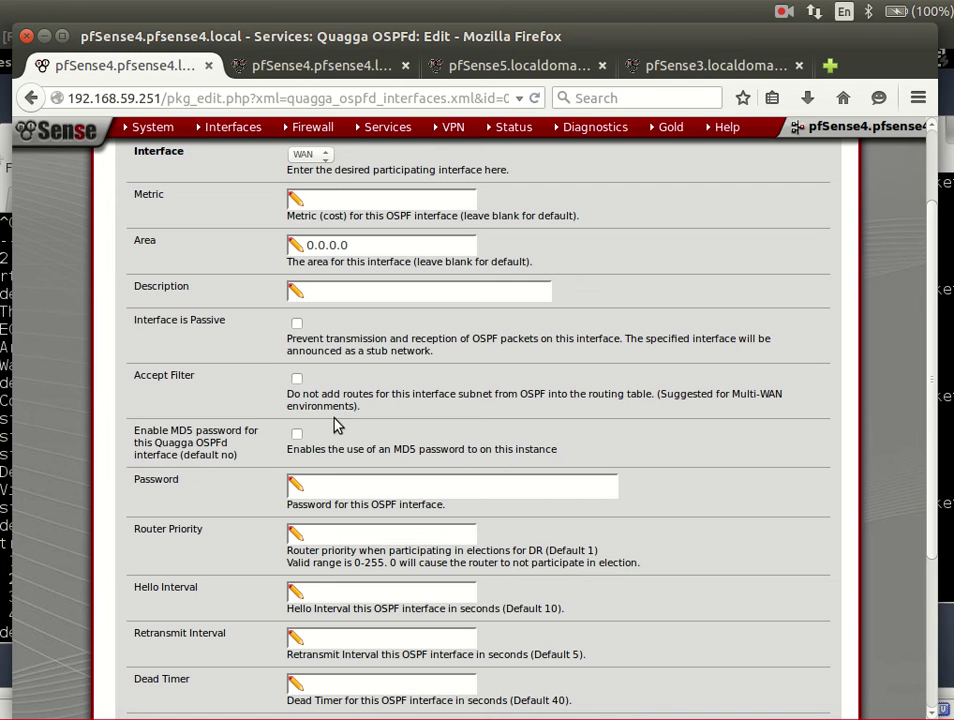
left_click(297, 435)
scroll(267, 476, "down", 2)
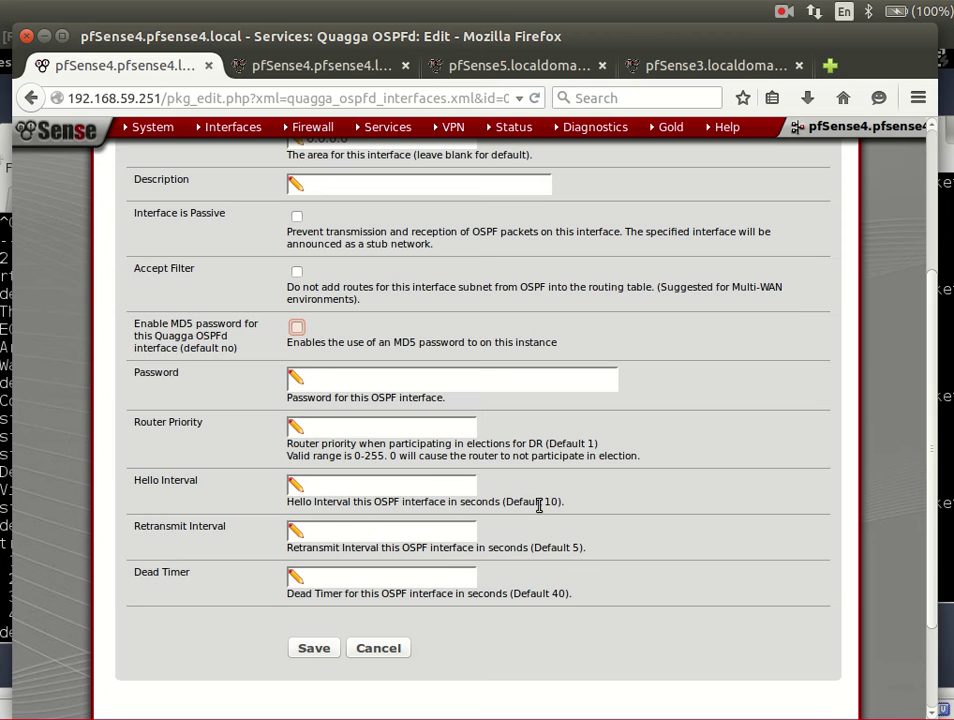
left_click(415, 488)
- Save the WAN OSPF entry and start a second entry with LAN as the interface
left_click(315, 650)
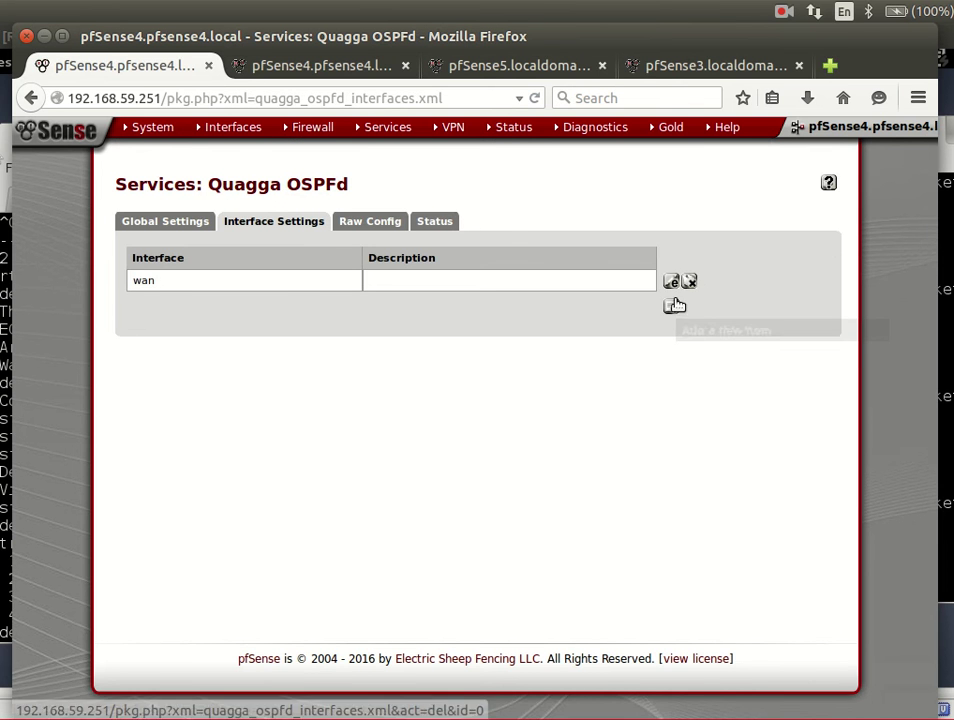
left_click(675, 305)
left_click(310, 261)
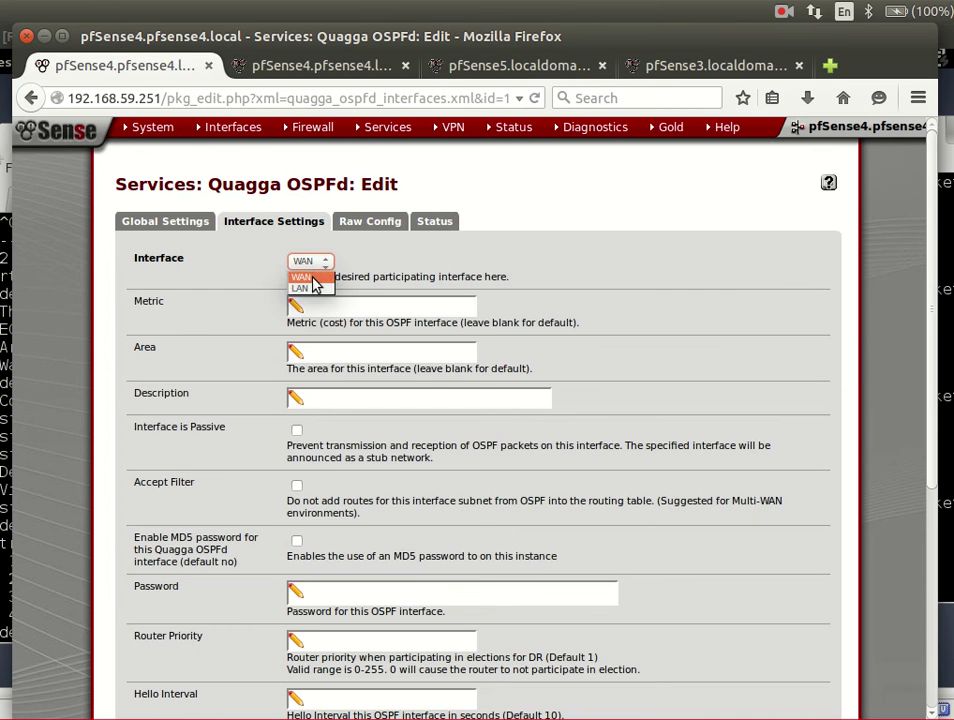
left_click(308, 288)
- Give the LAN OSPF entry area 0.0.0.0 and save it
left_click(338, 358)
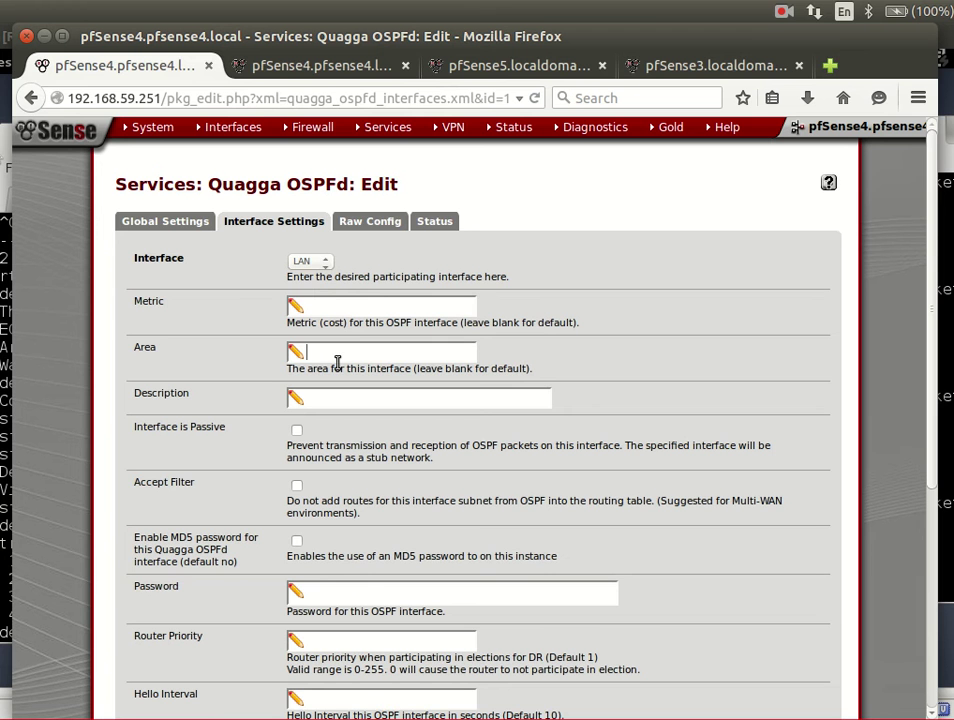
type("0.0.0.0")
scroll(328, 378, "down", 5)
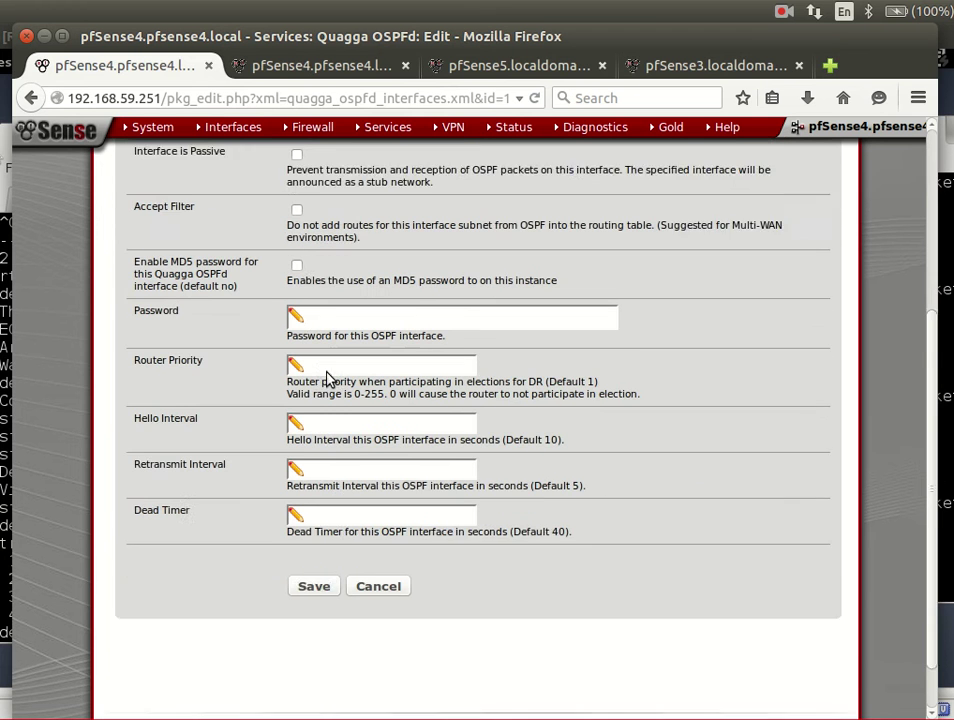
scroll(326, 378, "down", 1)
left_click(327, 532)
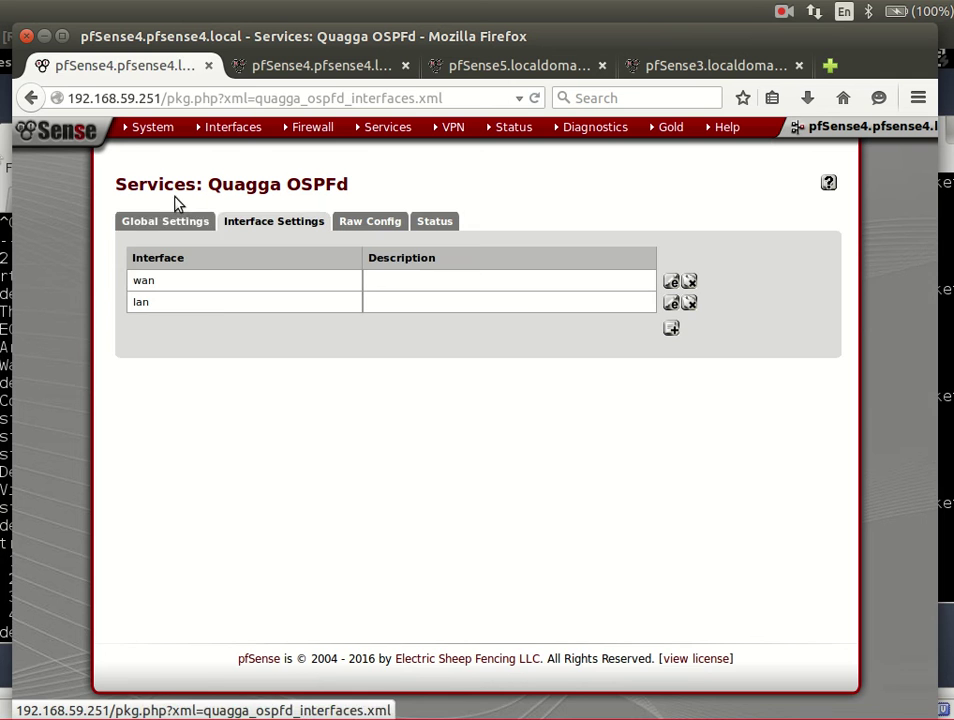
- In pfSense4's Global Settings, replace the master password with a new one and save
left_click(165, 221)
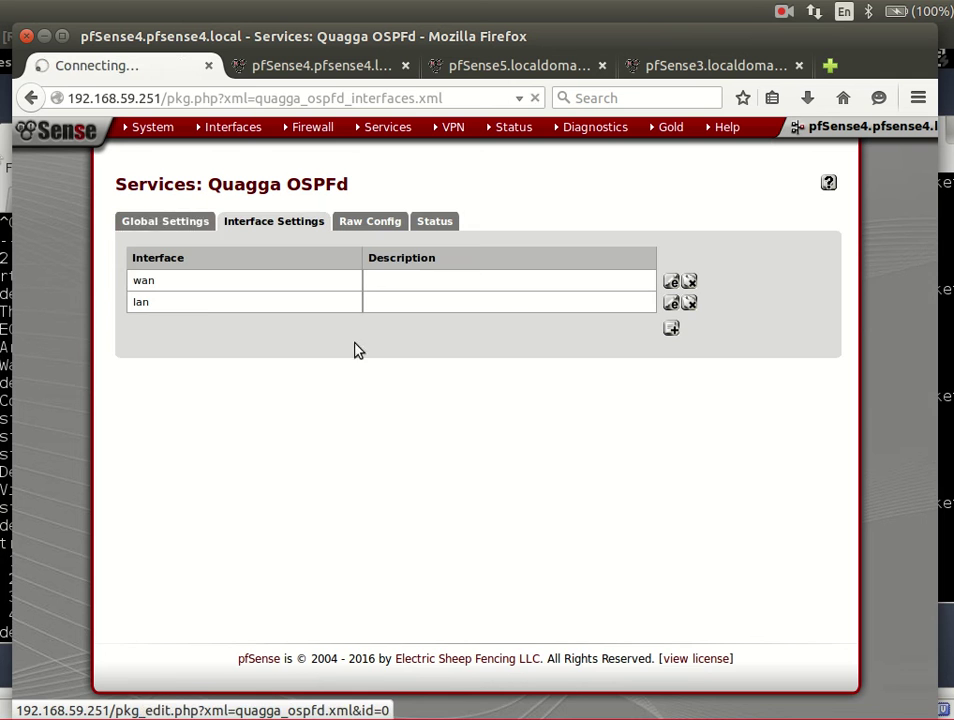
double_click(295, 263)
key("BackSpace")
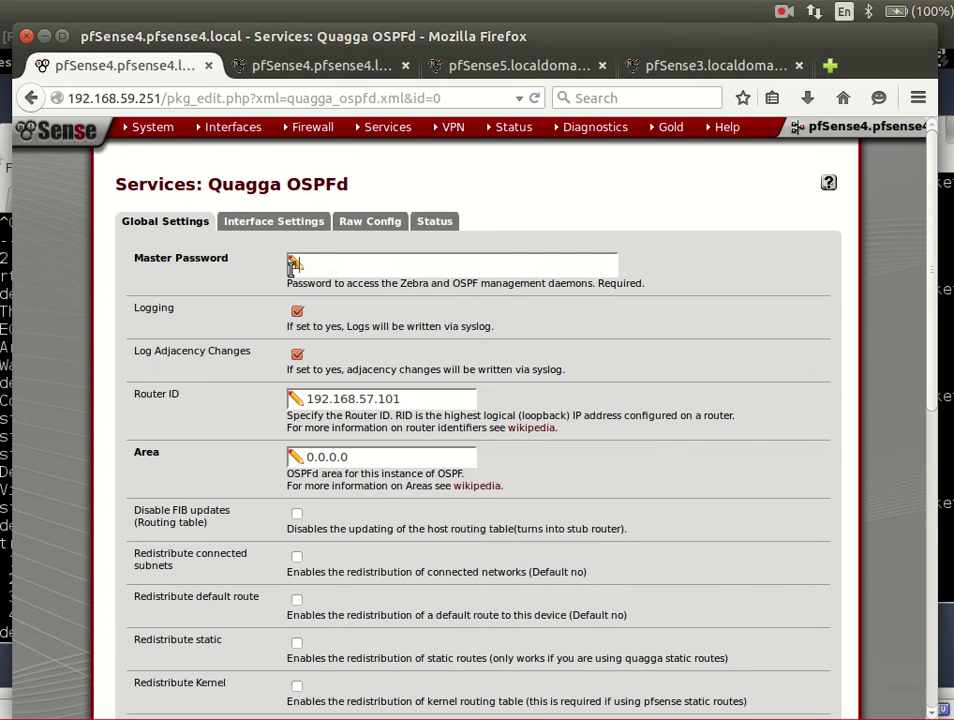
type("123123")
scroll(400, 500, "down", 5)
scroll(280, 641, "down", 3)
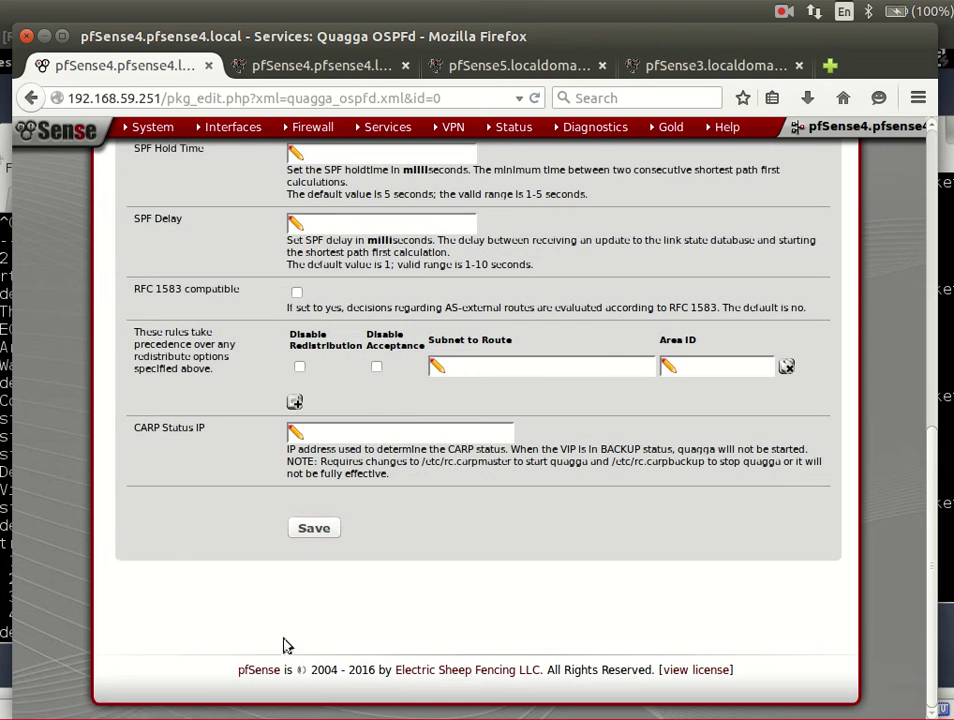
left_click(313, 528)
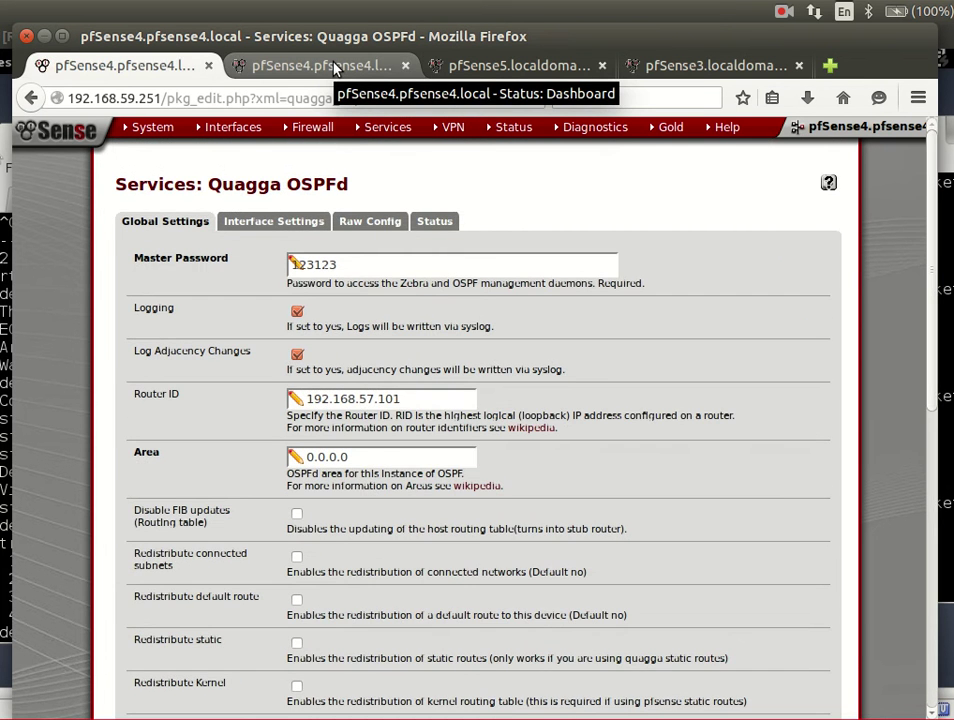
- Close the duplicate pfSense4 browser tab
left_click(334, 67)
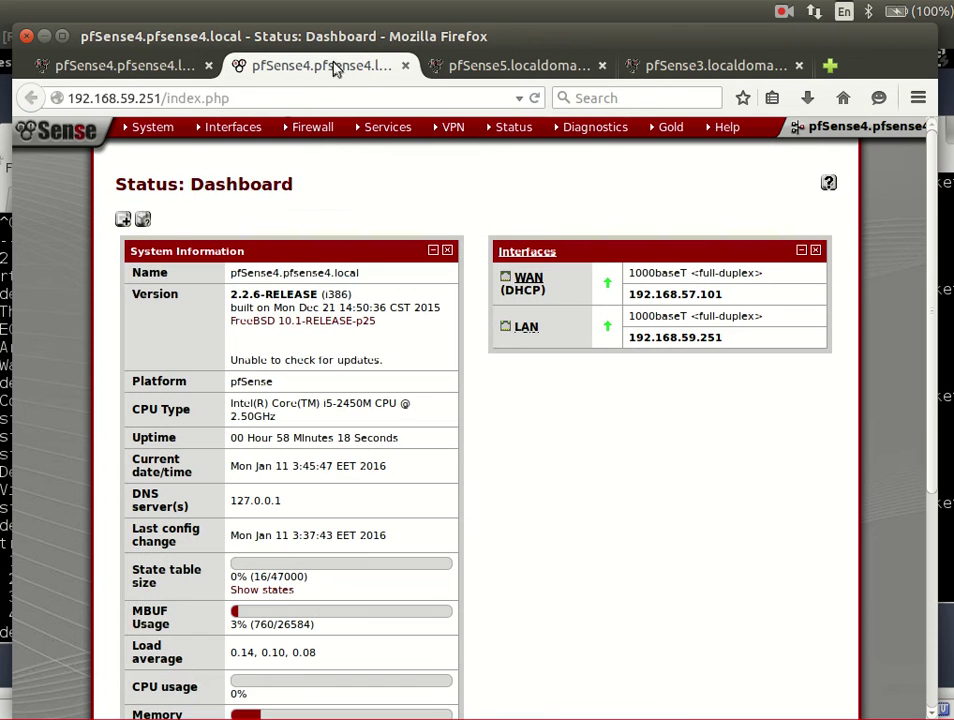
mouse_move(256, 137)
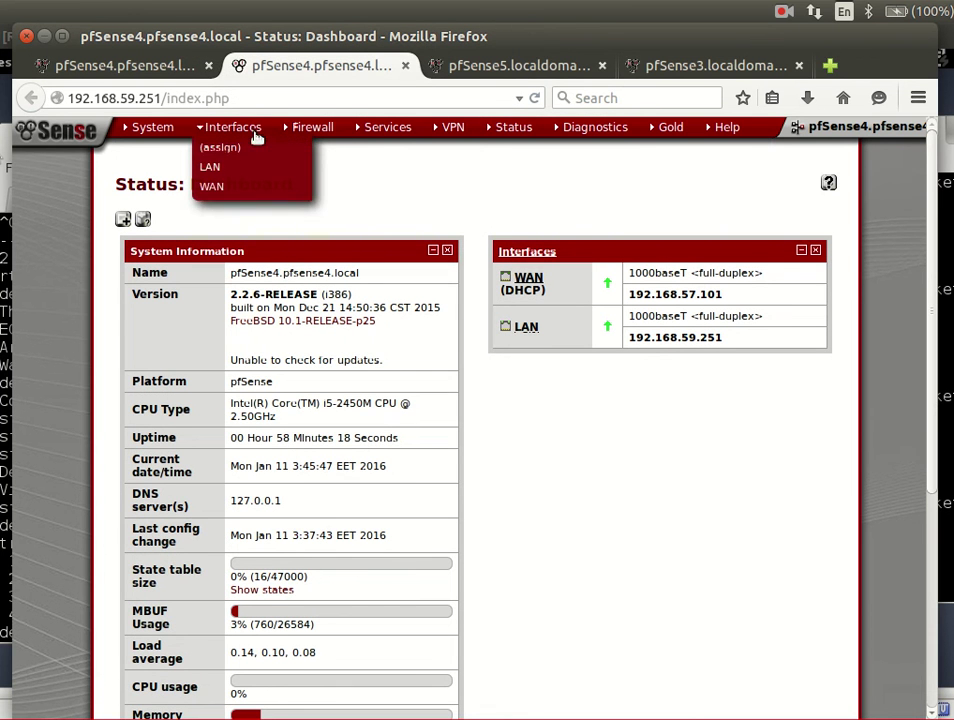
left_click(407, 66)
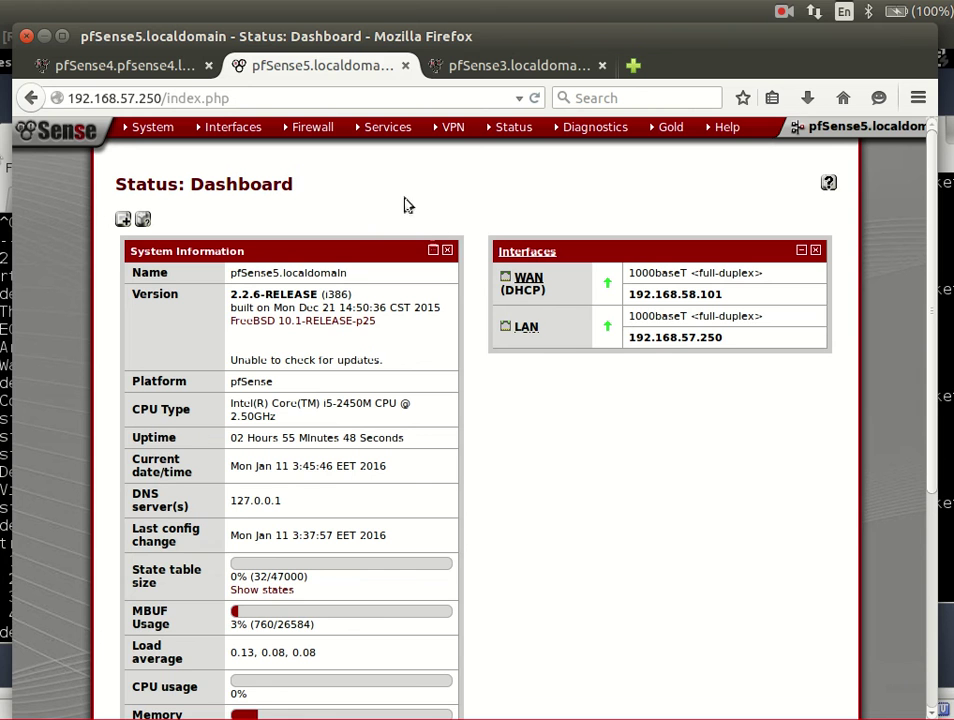
- Check the GNS3 topology, then open Services > Quagga OSPFd on pfSense5
key("alt+Tab")
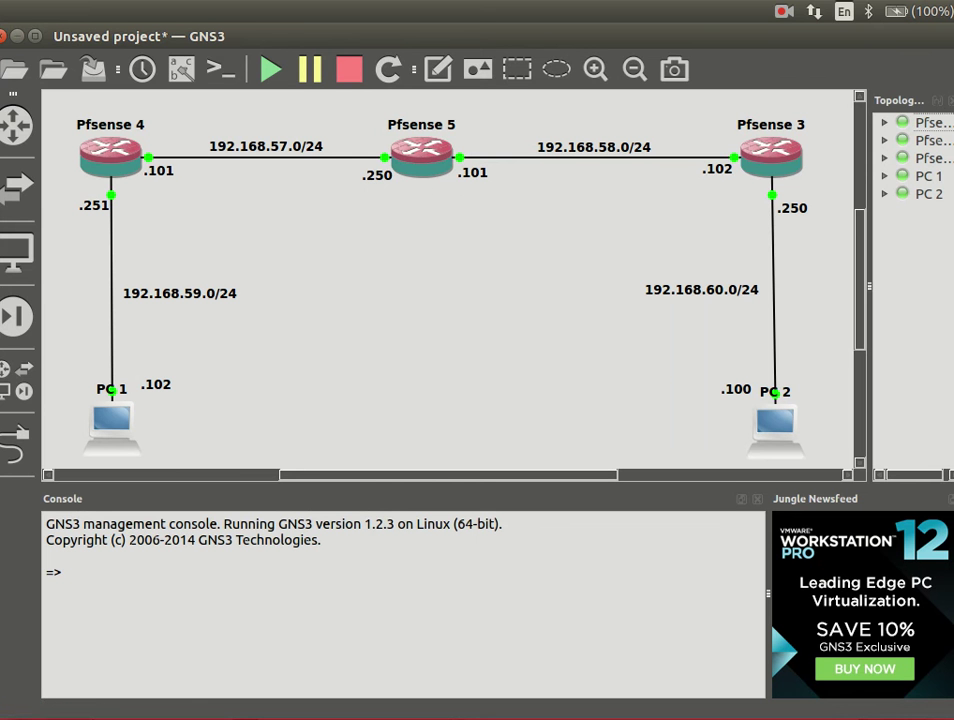
key("alt+Tab")
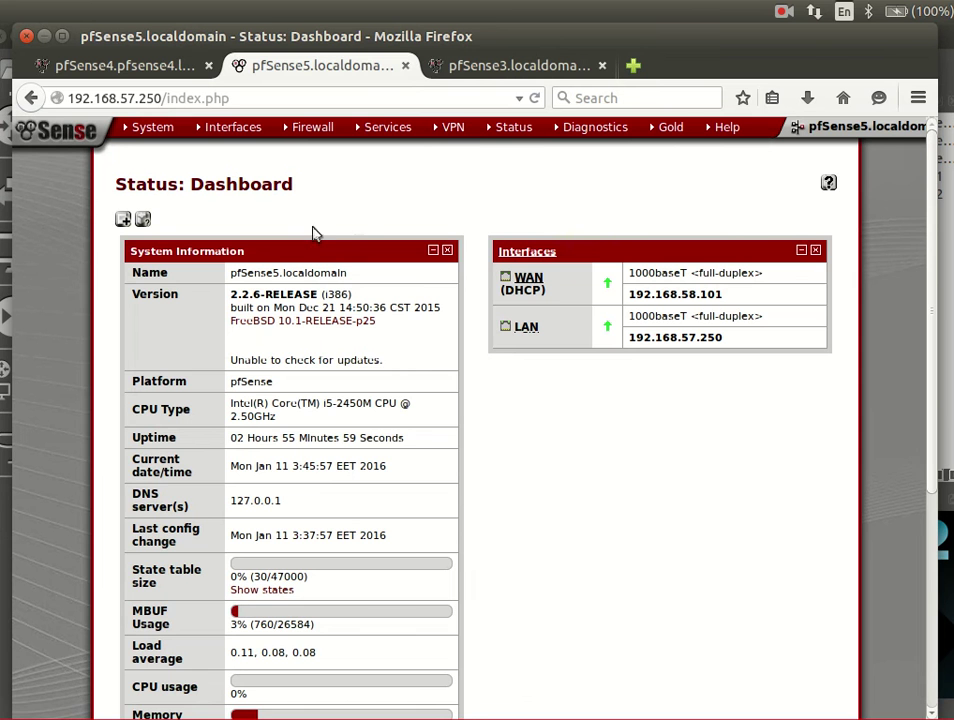
mouse_move(387, 127)
left_click(411, 400)
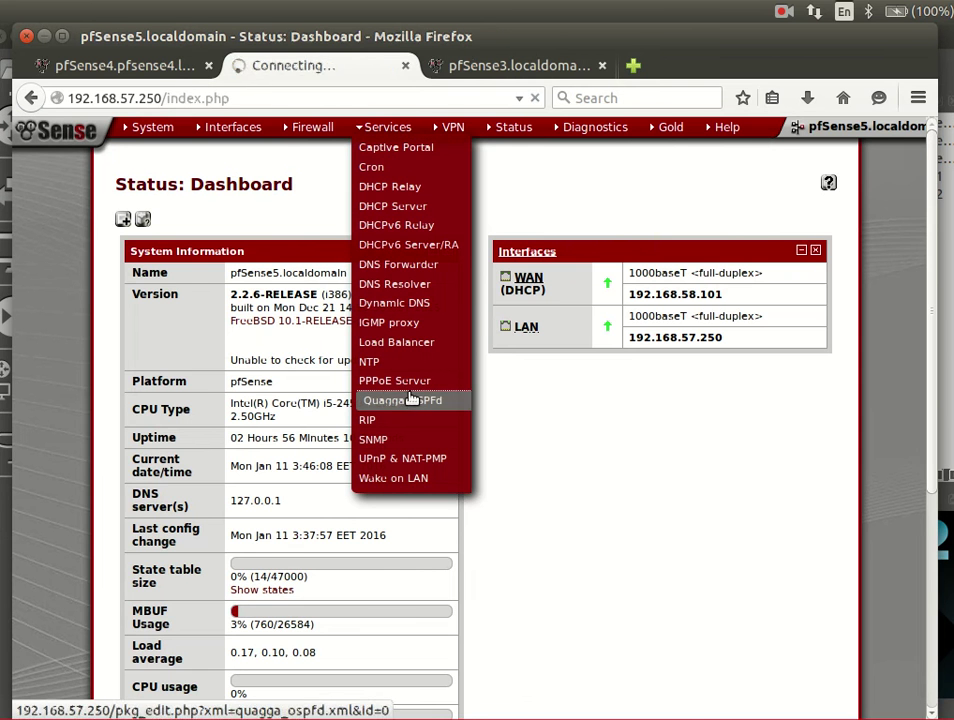
- Add and save a WAN OSPF interface entry on pfSense5 with area 0.0.0.0
left_click(274, 221)
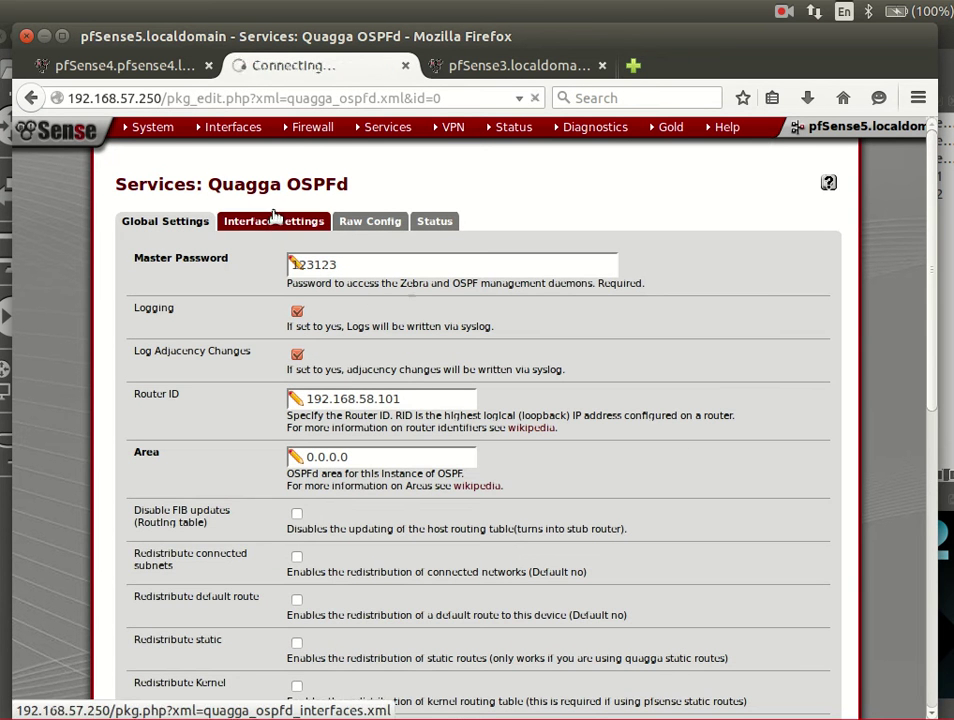
left_click(728, 286)
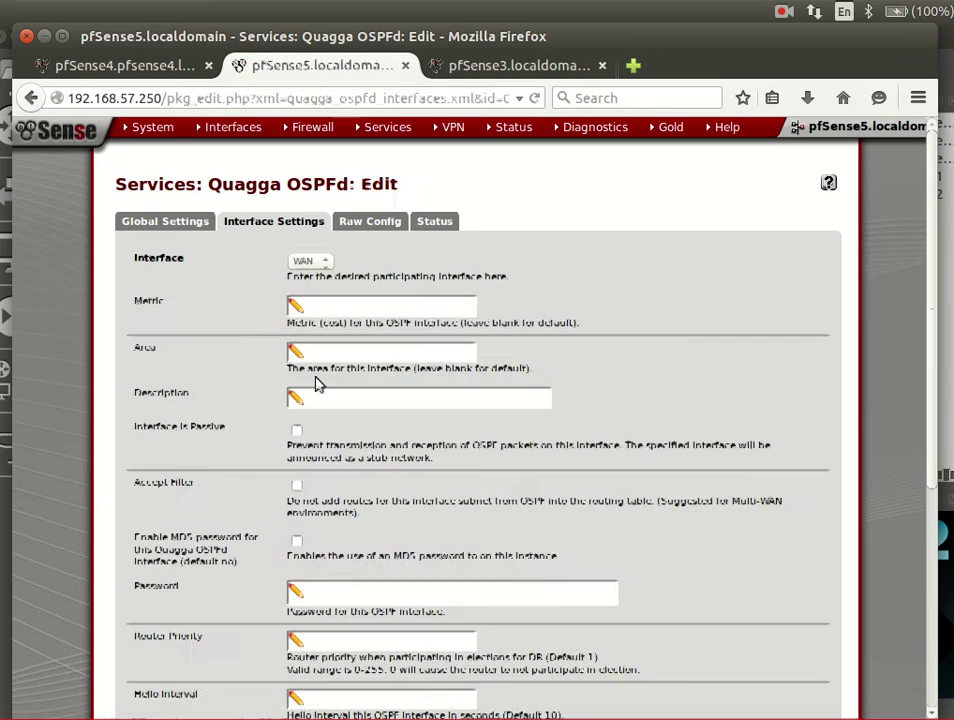
left_click(441, 398)
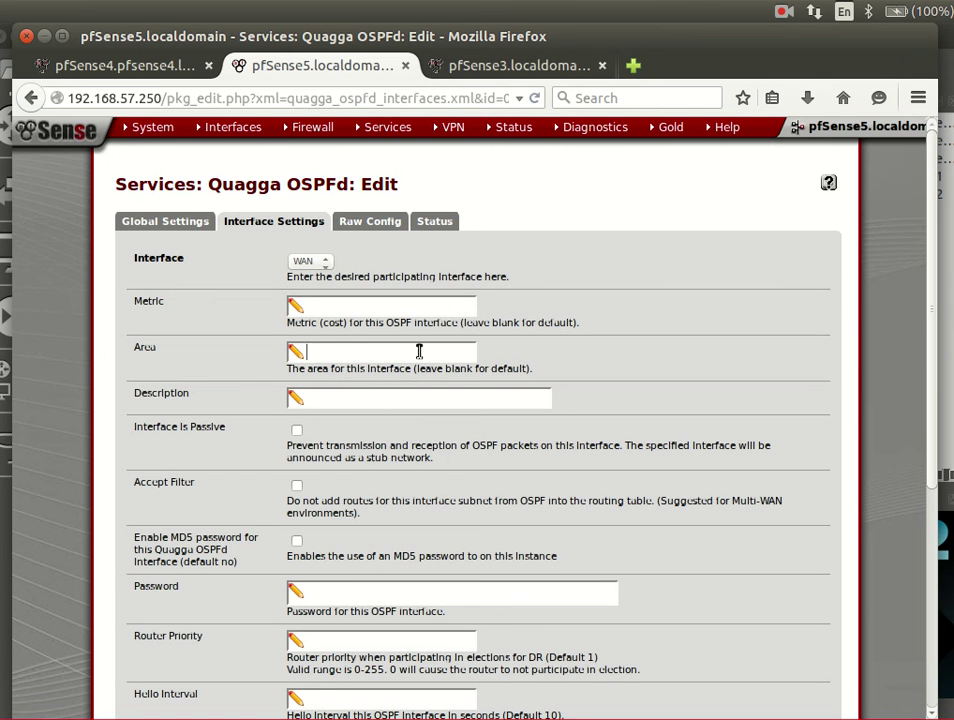
type("0.0.0.0")
scroll(393, 514, "down", 5)
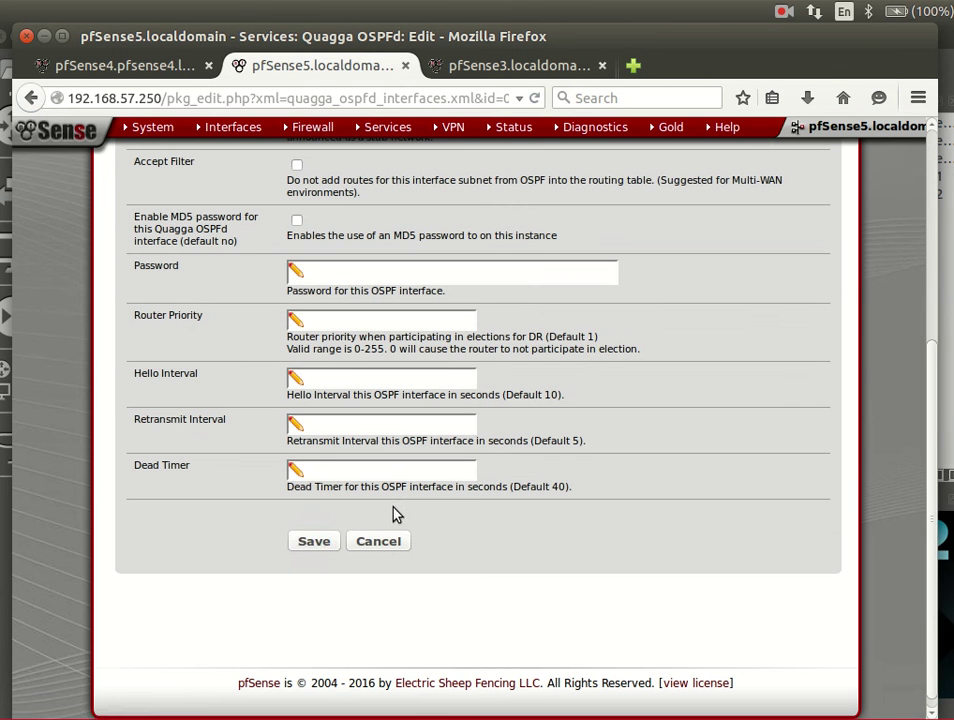
left_click(314, 542)
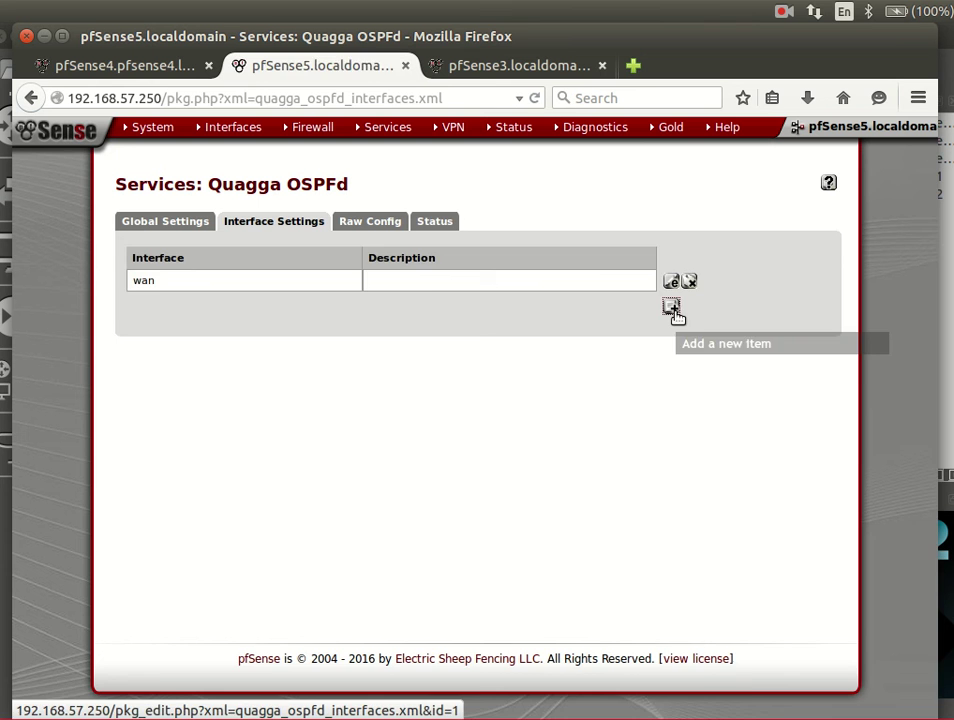
- Add and save a LAN OSPF interface entry with area 0.0.0.0
left_click(671, 307)
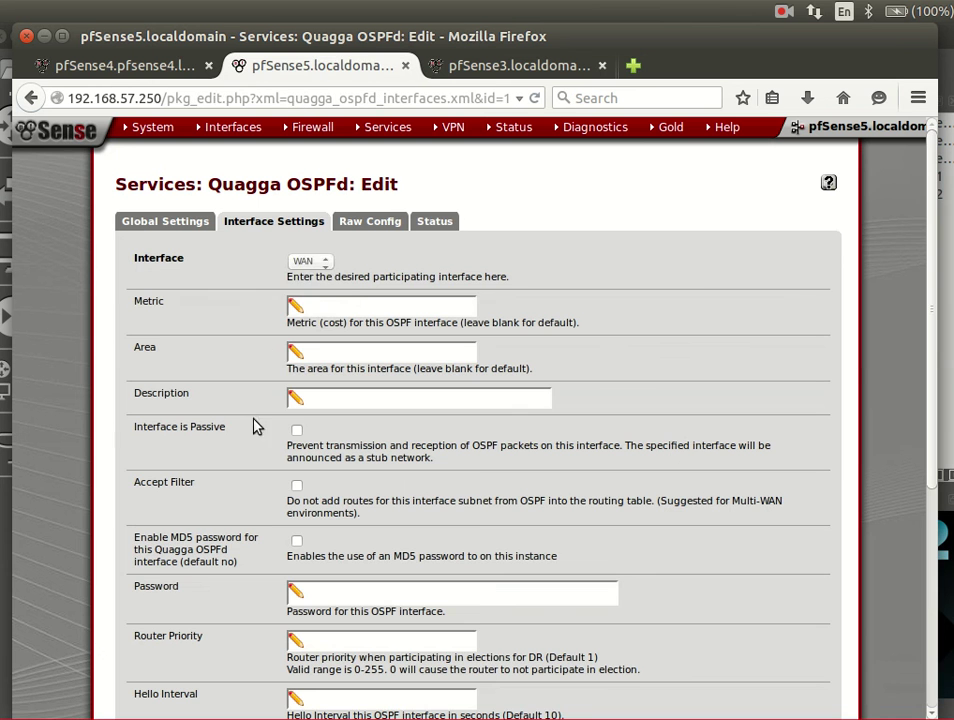
left_click(322, 260)
left_click(322, 285)
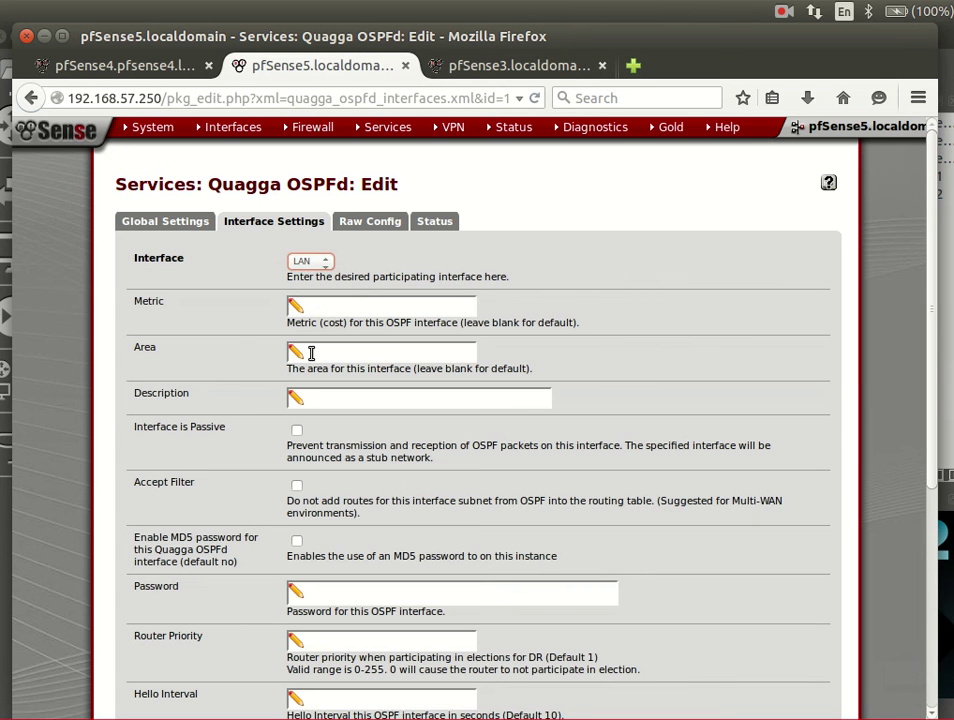
left_click(311, 352)
type("0.0.0.0")
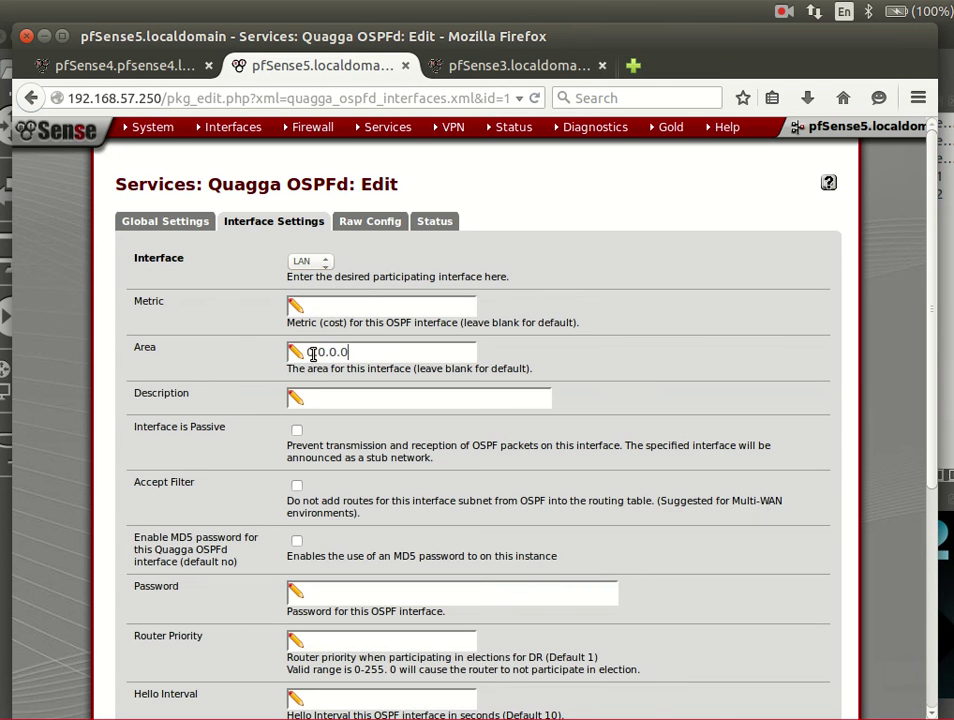
scroll(308, 390, "down", 5)
left_click(314, 530)
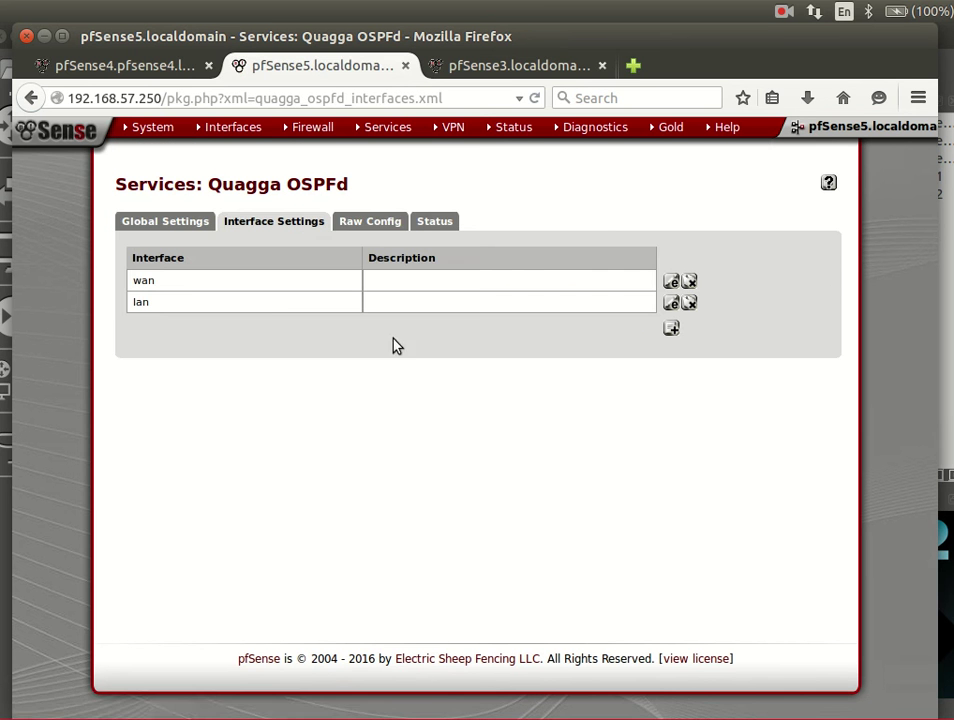
- Re-enter pfSense5's master password, confirm Area 0.0.0.0, and save the global settings
left_click(192, 220)
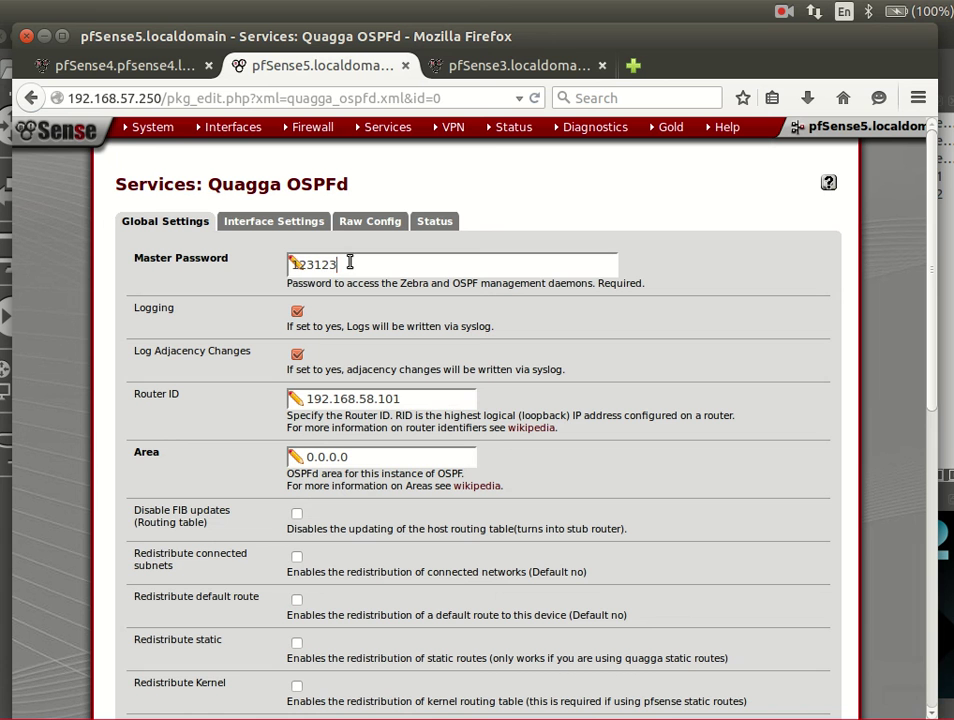
double_click(375, 258)
type("123")
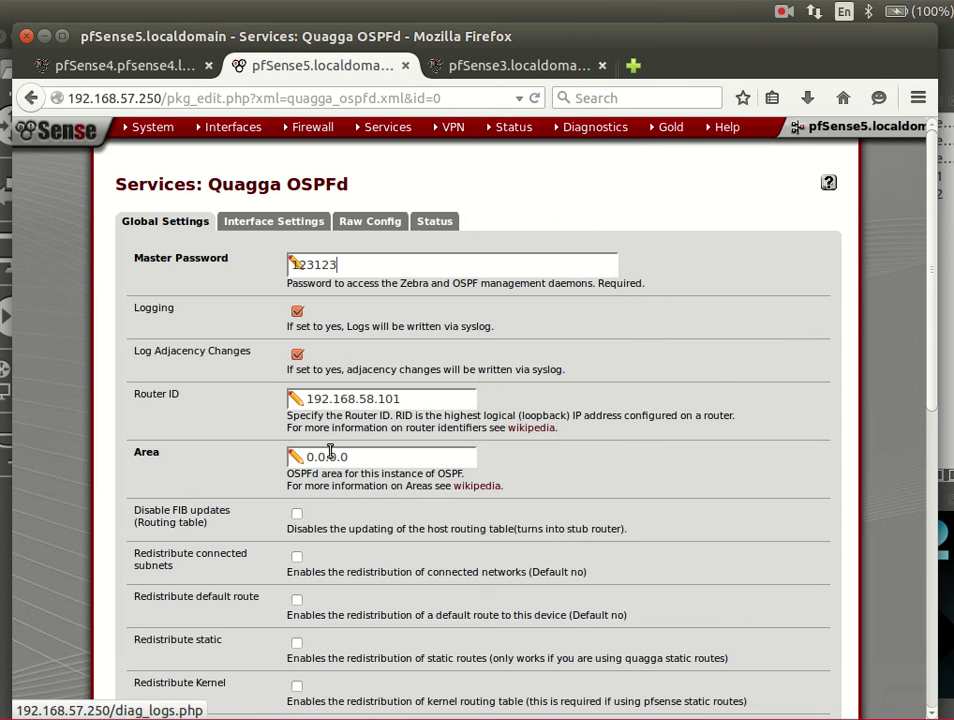
left_click(367, 459)
triple_click(367, 459)
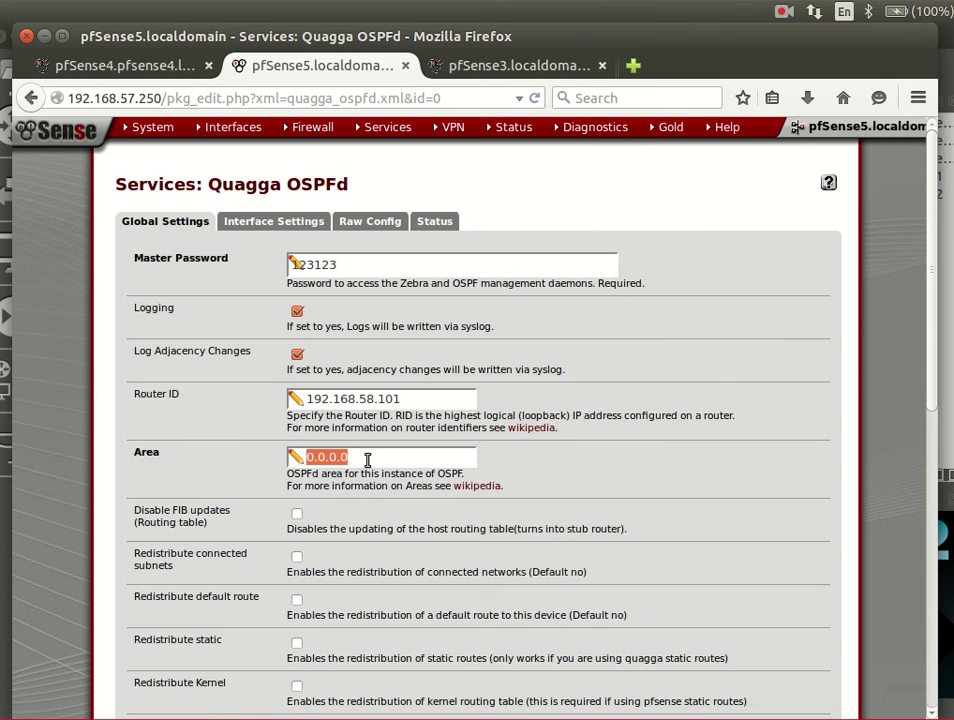
scroll(366, 455, "down", 7)
scroll(313, 557, "down", 3)
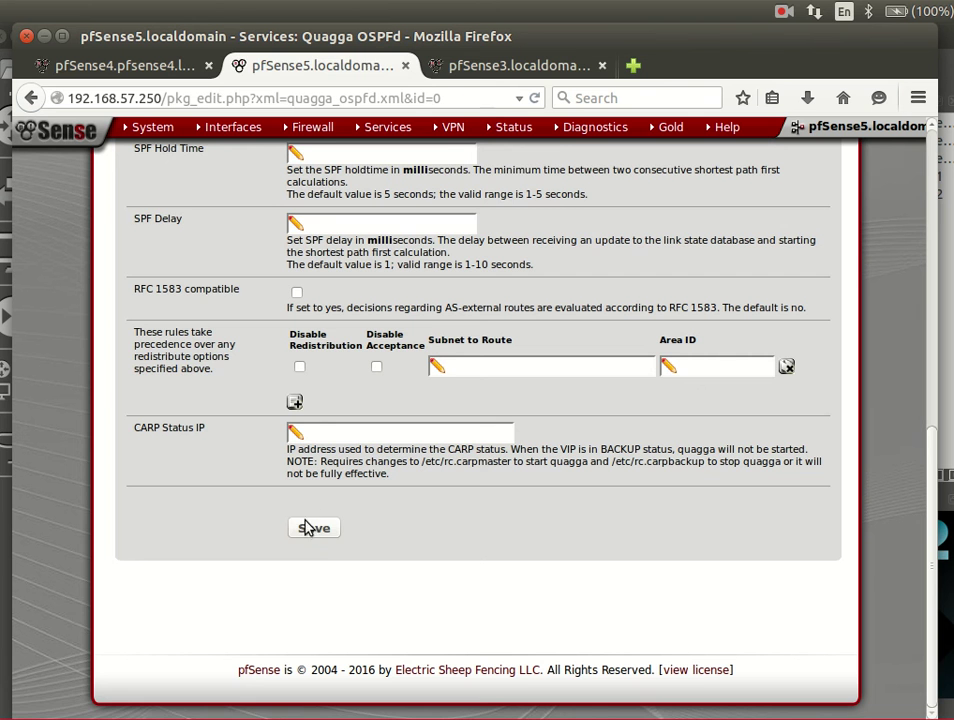
left_click(311, 528)
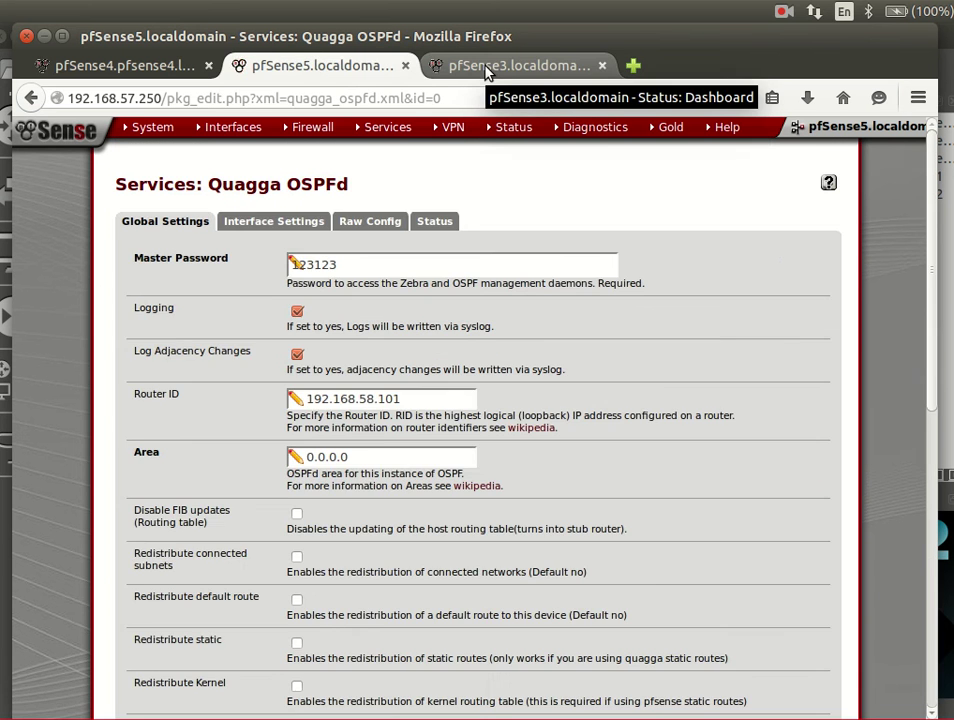
- Open pfSense3's Quagga OSPFd settings, compare them with pfSense5's, and show pfSense3's empty interface list
left_click(486, 68)
mouse_move(513, 127)
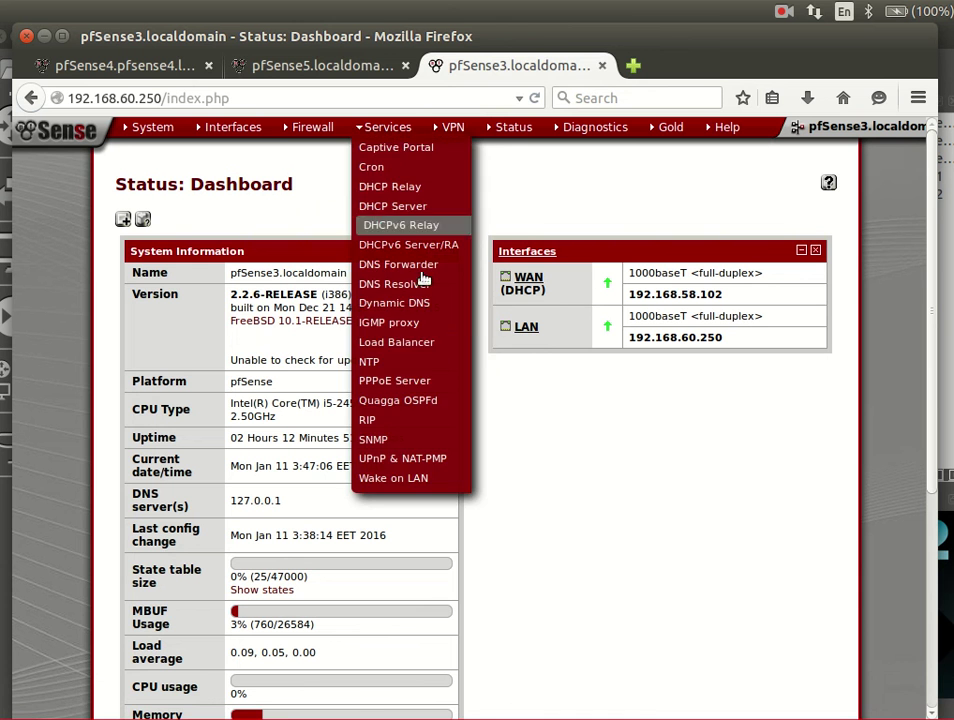
mouse_move(379, 133)
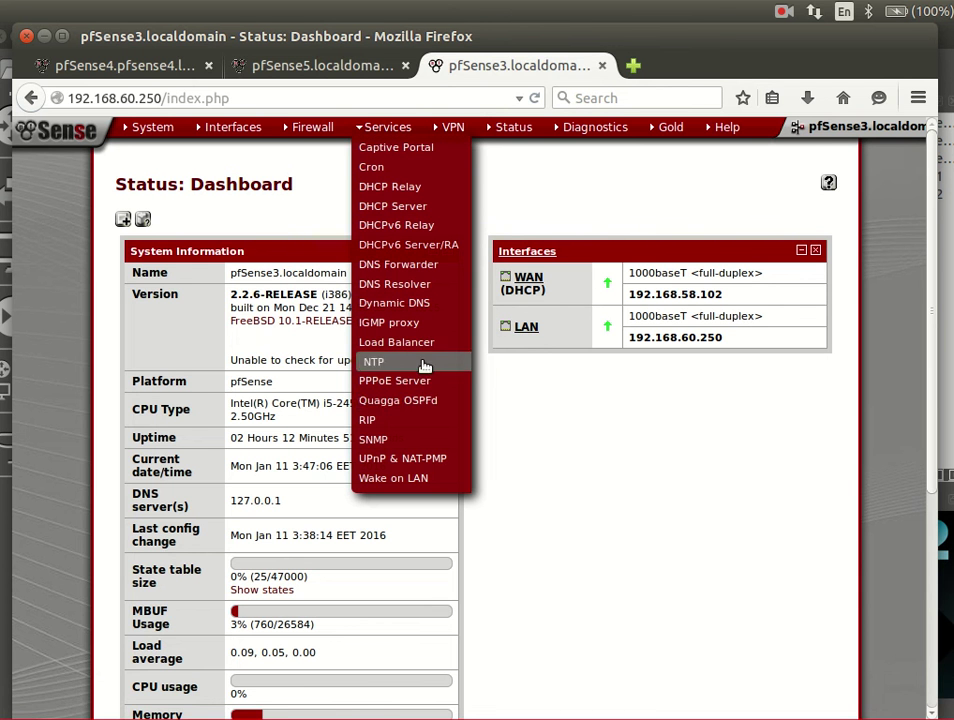
left_click(424, 405)
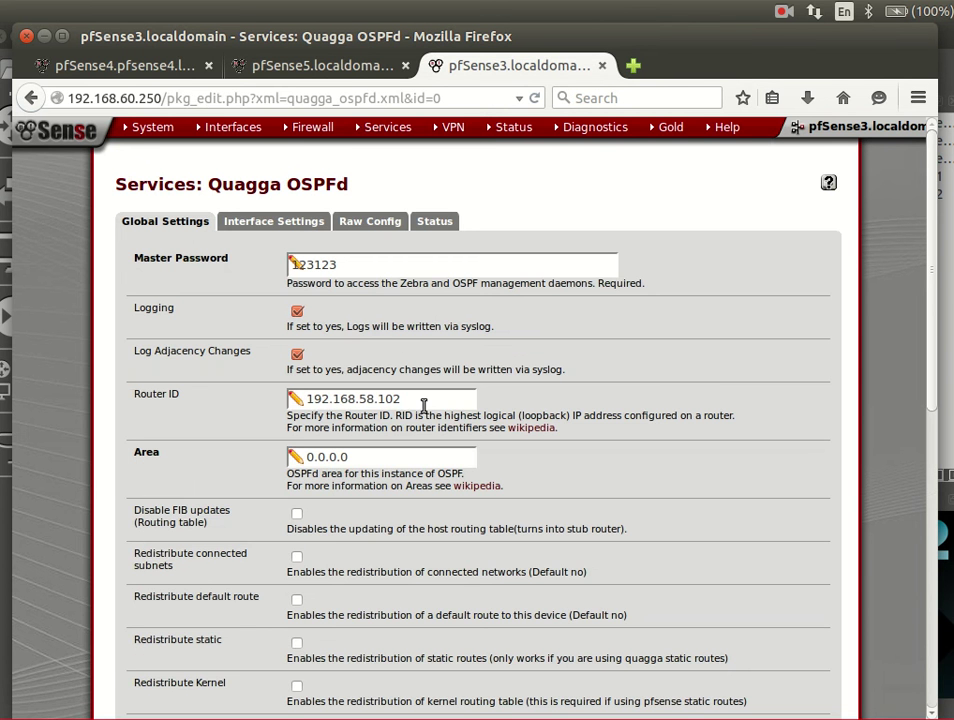
left_click(345, 66)
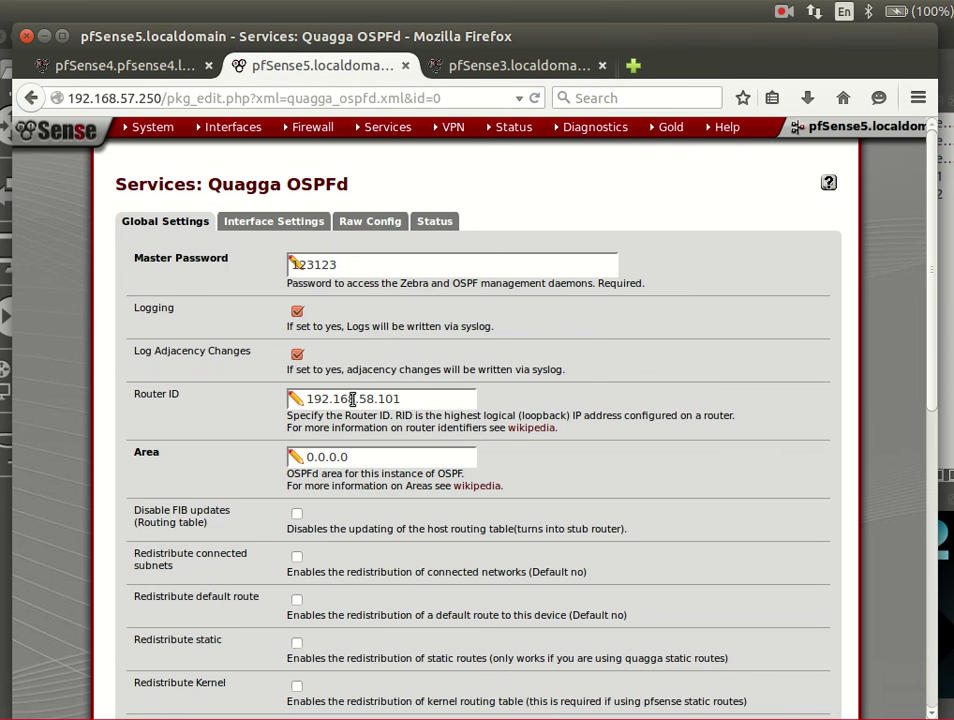
left_click(473, 66)
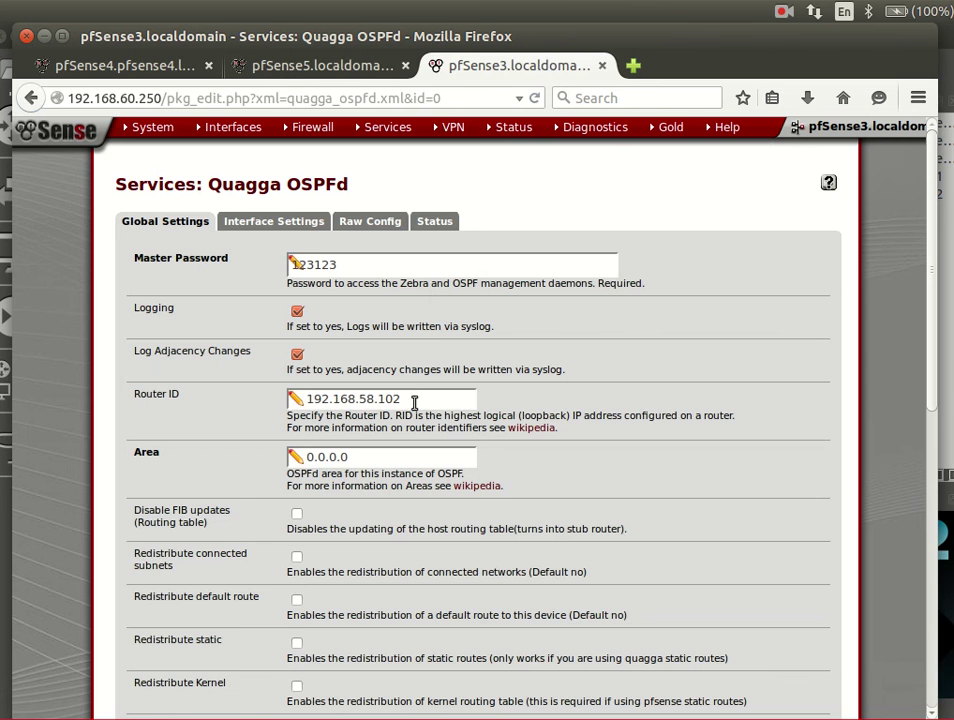
left_click(274, 221)
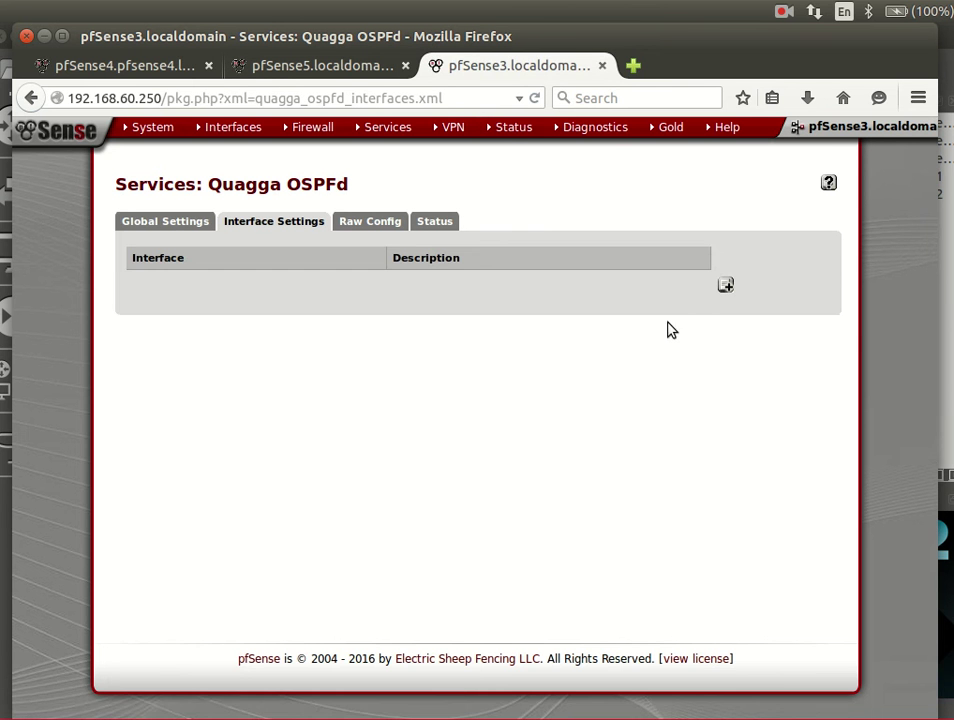
- Add a WAN interface entry in area 0.0.0.0 to pfSense3's OSPF interface list
left_click(726, 287)
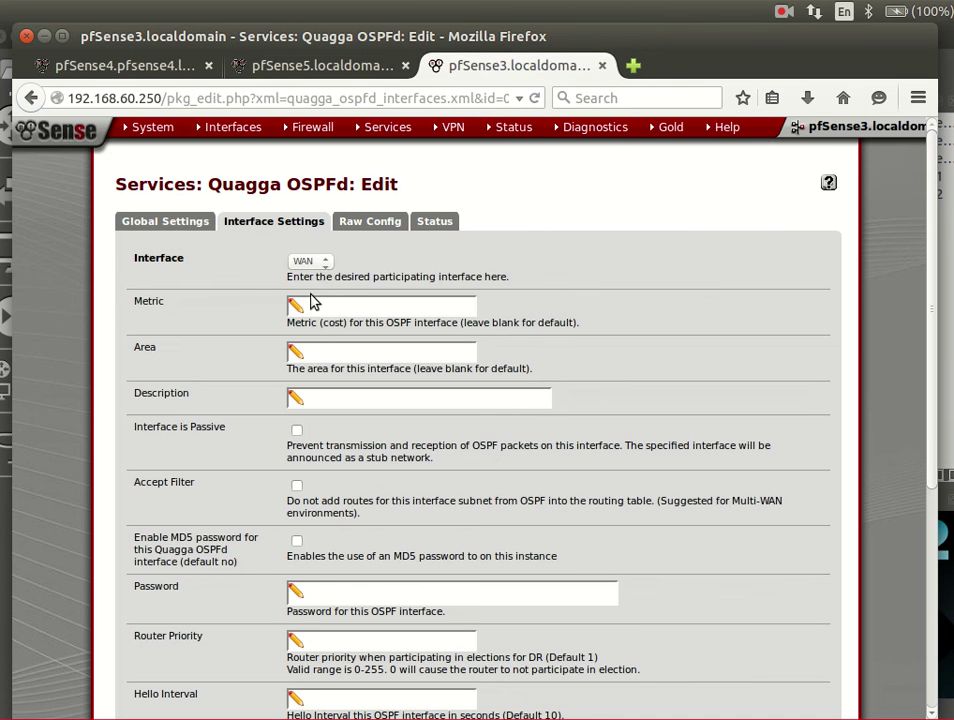
left_click(323, 260)
left_click(325, 357)
scroll(330, 405, "down", 5)
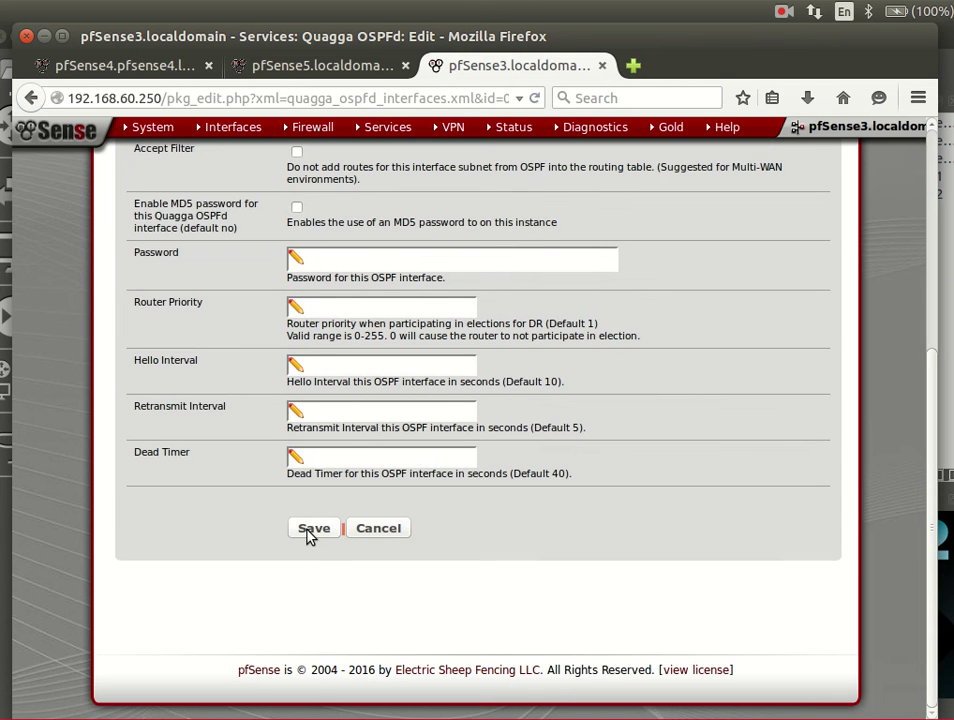
left_click(312, 530)
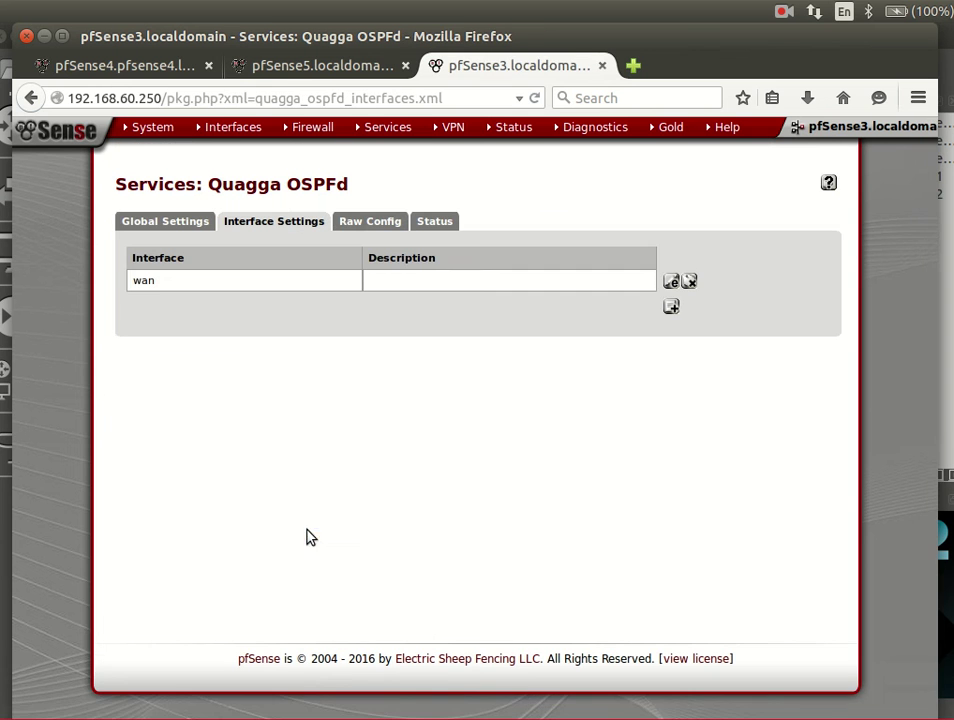
- Add a second area 0.0.0.0 entry and change its interface to LAN
left_click(672, 308)
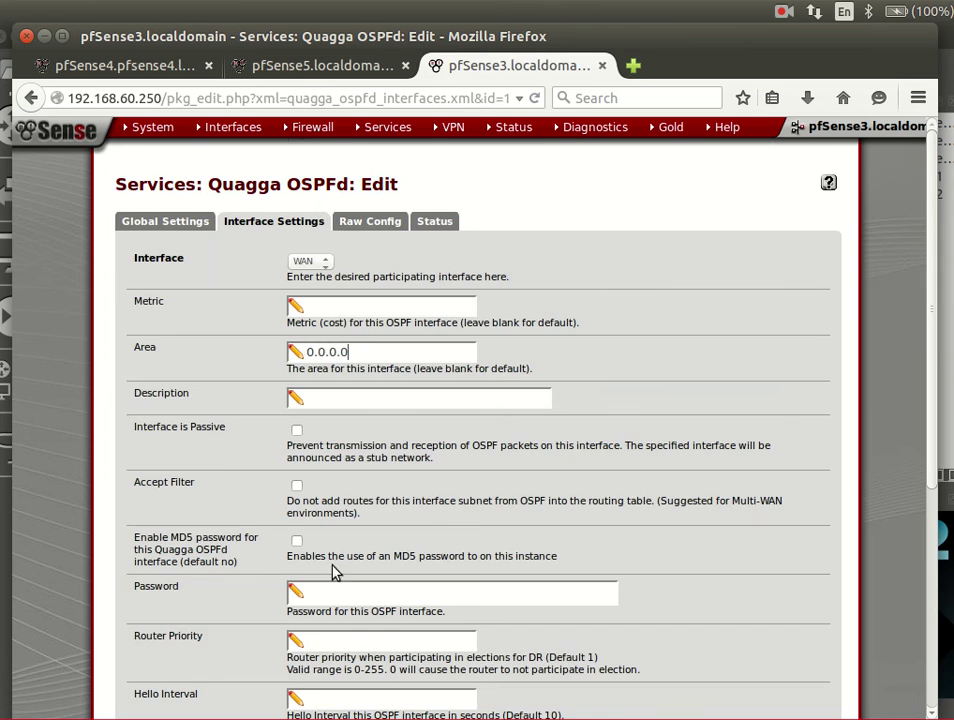
scroll(350, 564, "down", 5)
left_click(303, 532)
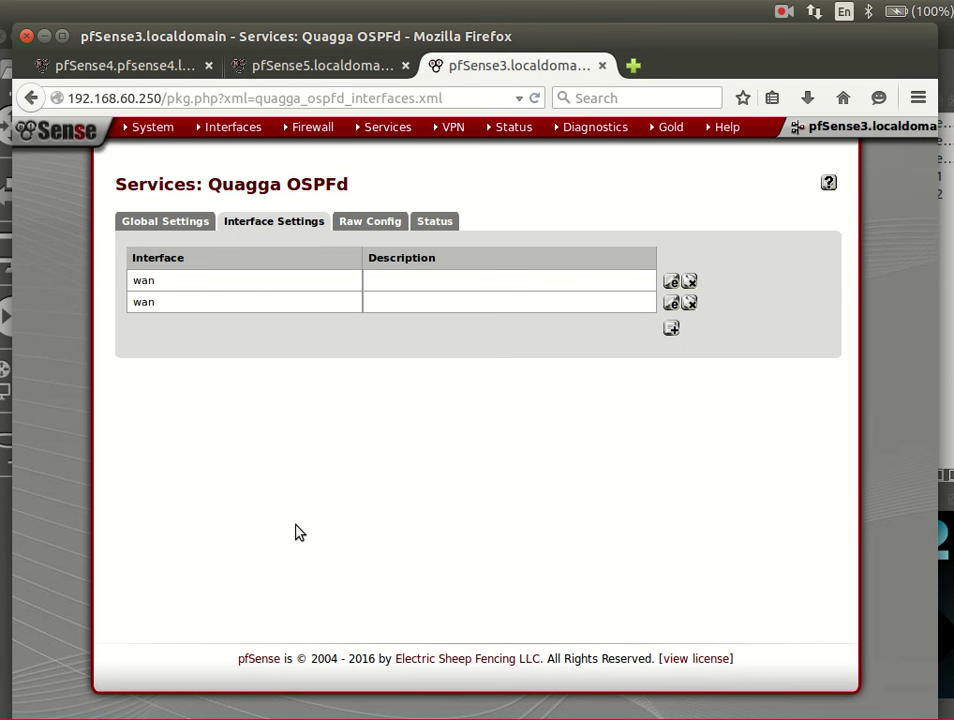
left_click(671, 302)
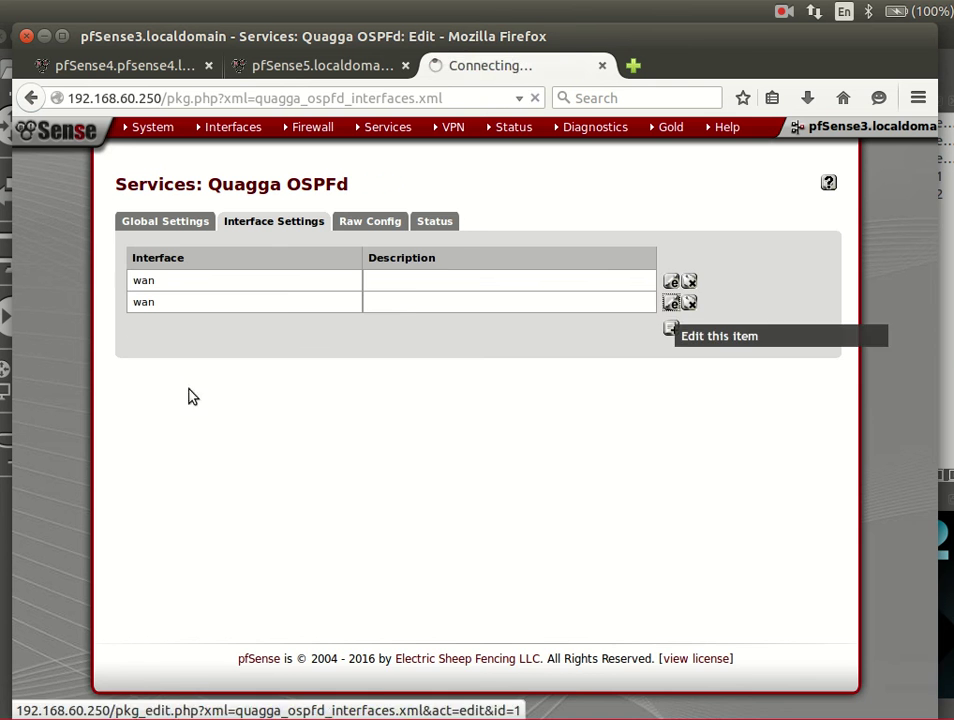
left_click(310, 261)
left_click(305, 288)
scroll(311, 500, "down", 5)
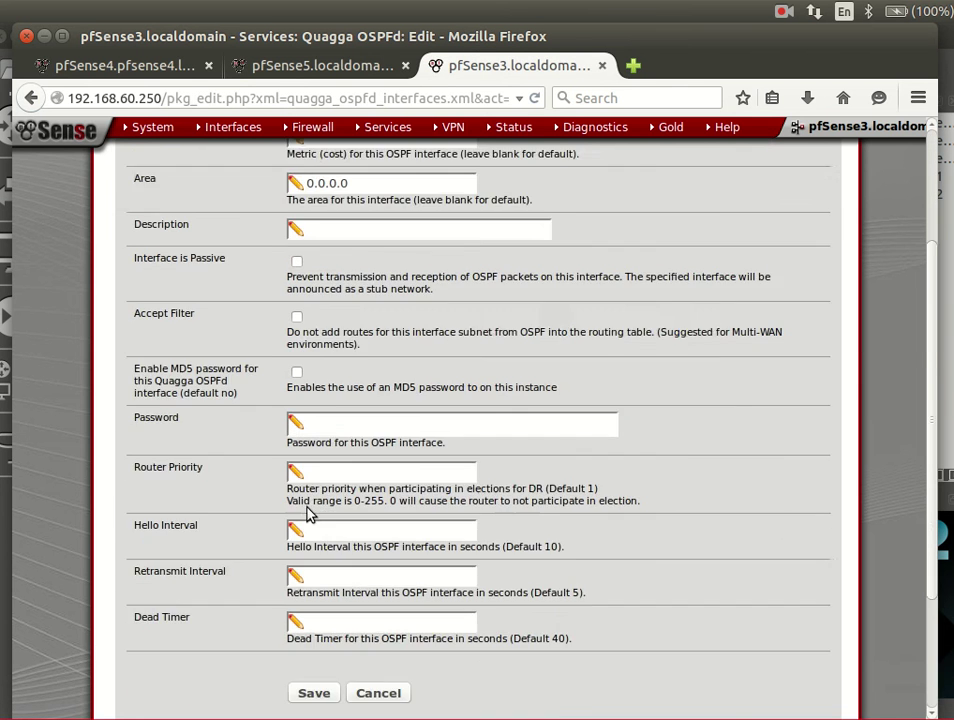
left_click(332, 528)
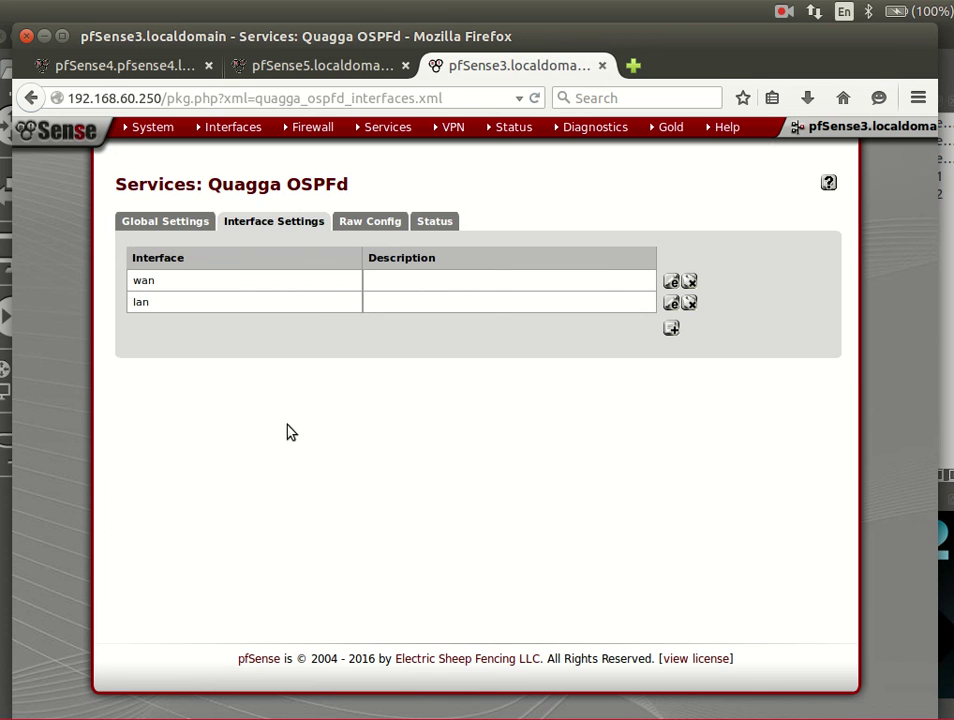
- Show pfSense3's Raw Config page and inspect the empty ospfd.conf and zebra.conf boxes
left_click(385, 222)
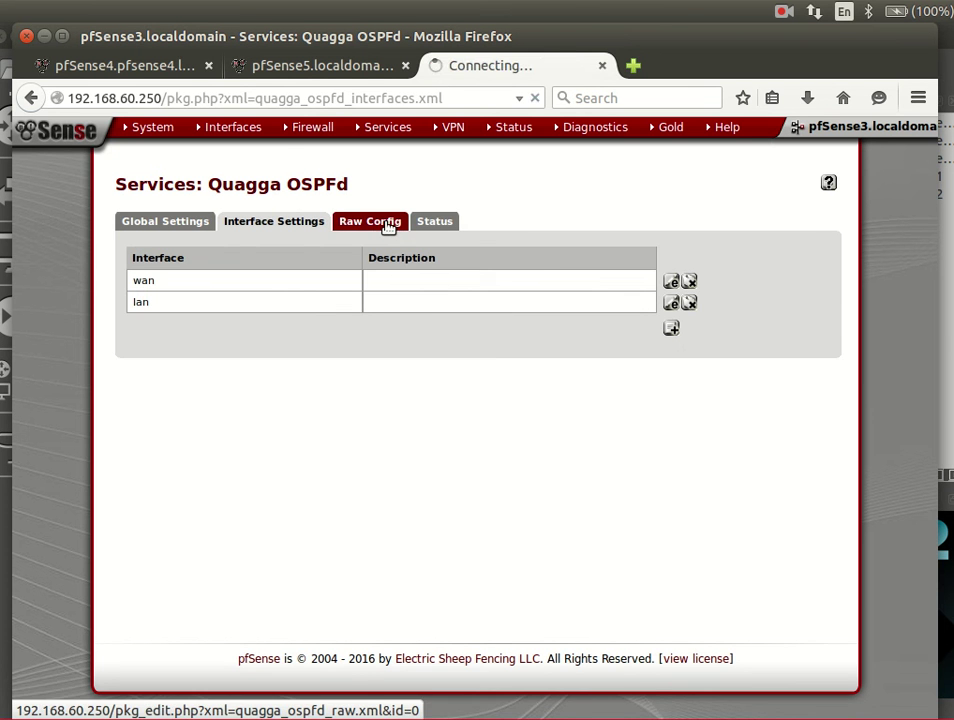
scroll(388, 350, "down", 5)
scroll(390, 372, "up", 5)
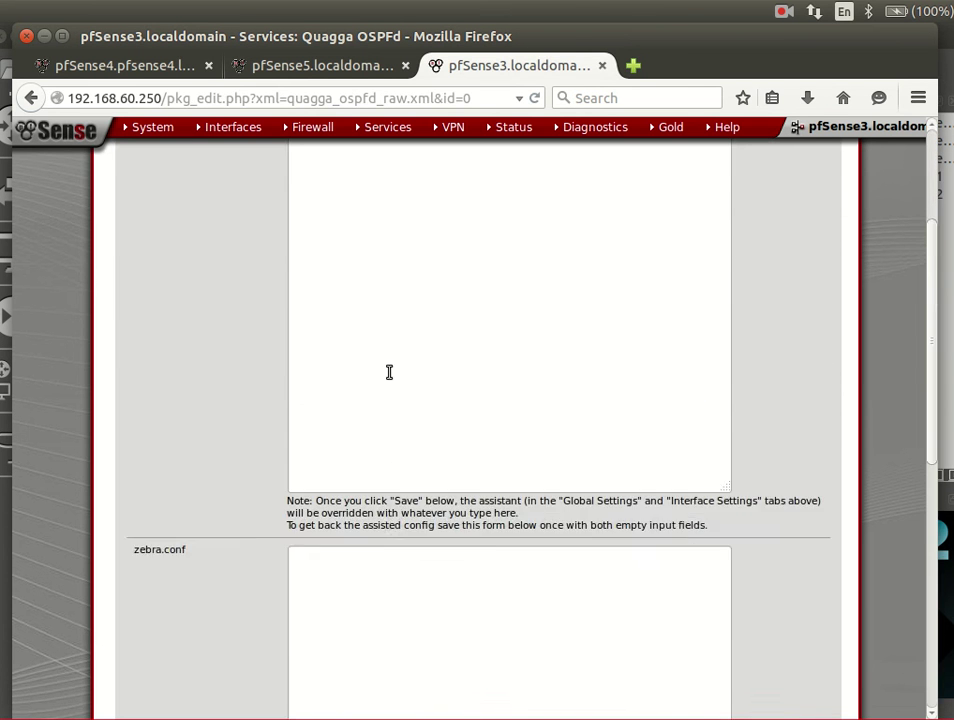
scroll(390, 372, "down", 5)
scroll(389, 372, "down", 3)
scroll(389, 372, "up", 6)
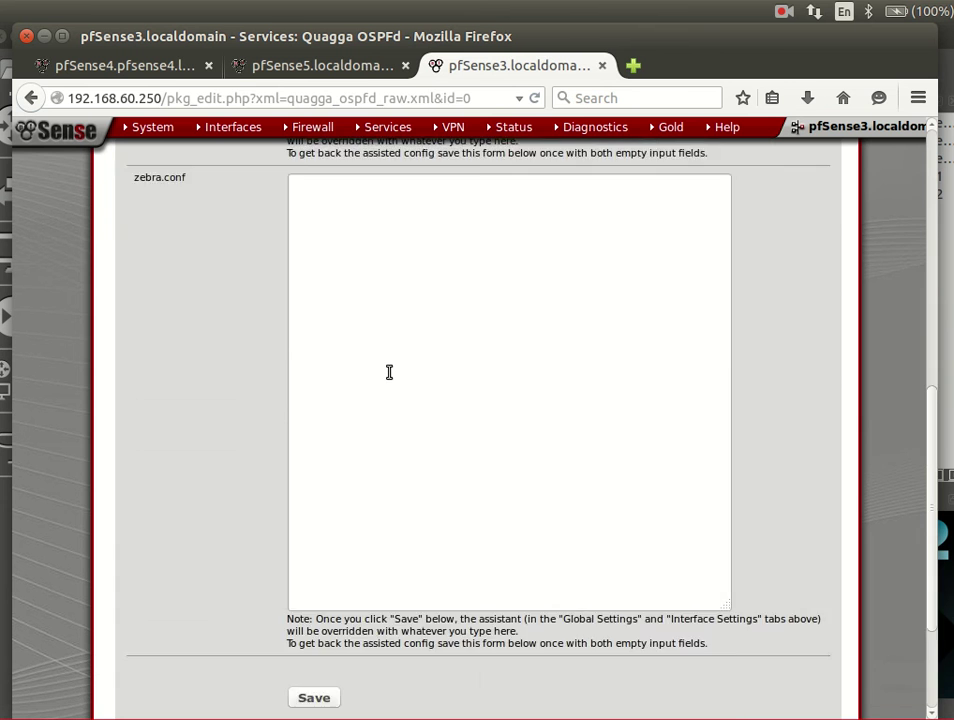
scroll(389, 372, "up", 2)
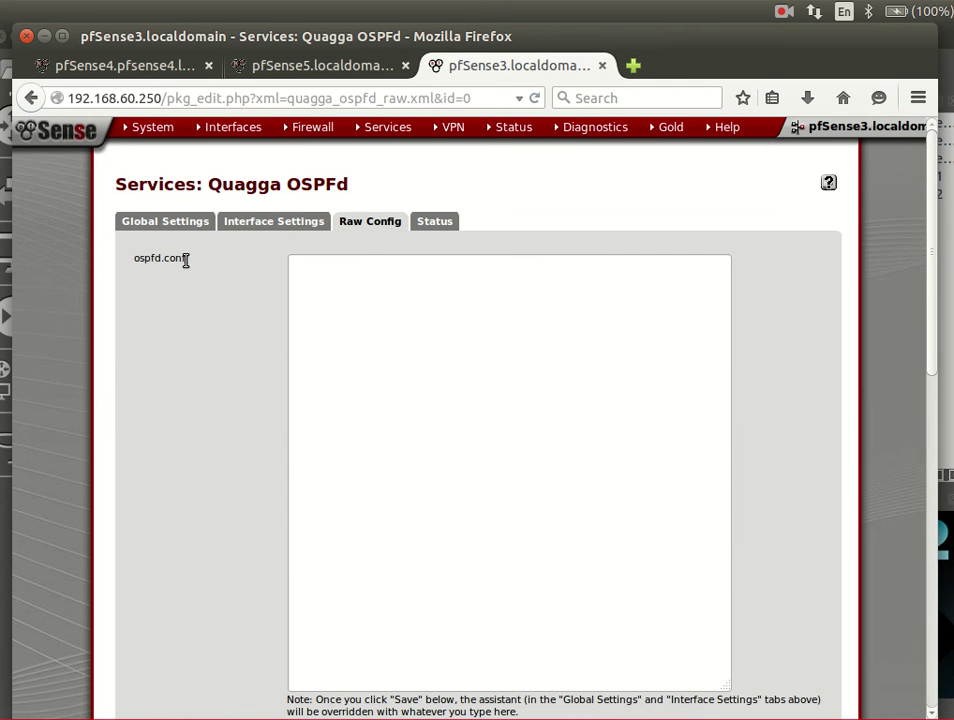
left_click(349, 385)
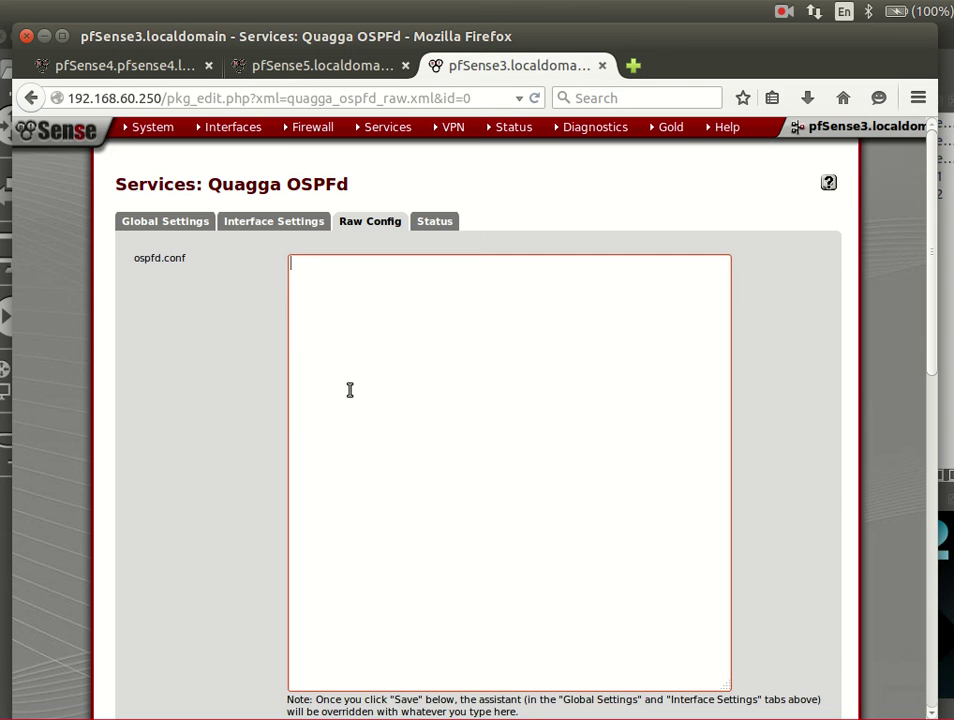
scroll(379, 534, "down", 4)
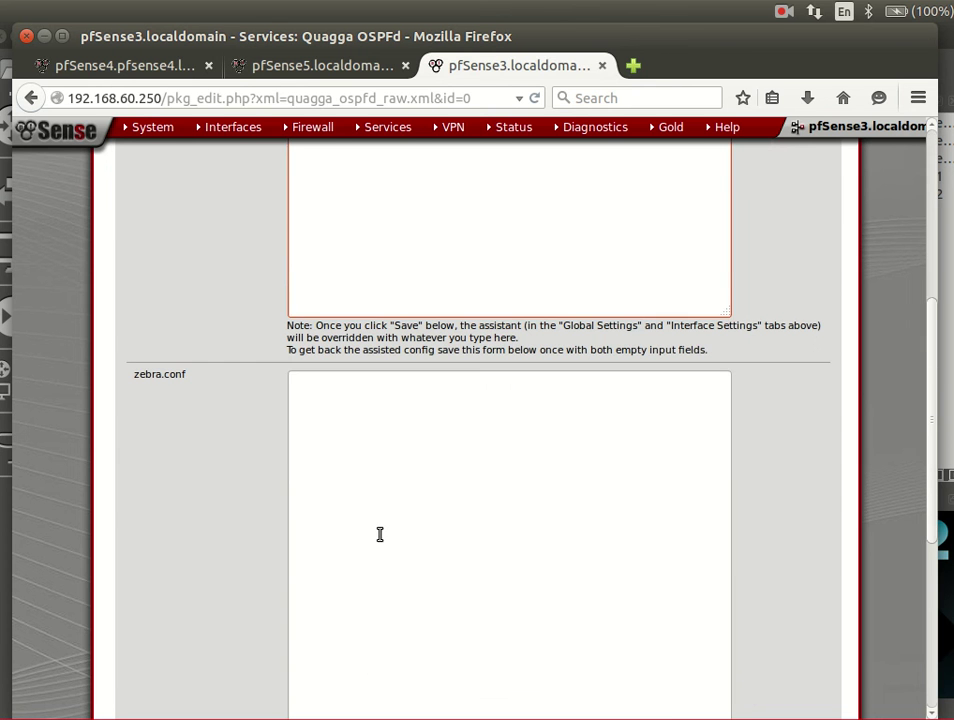
left_click(330, 460)
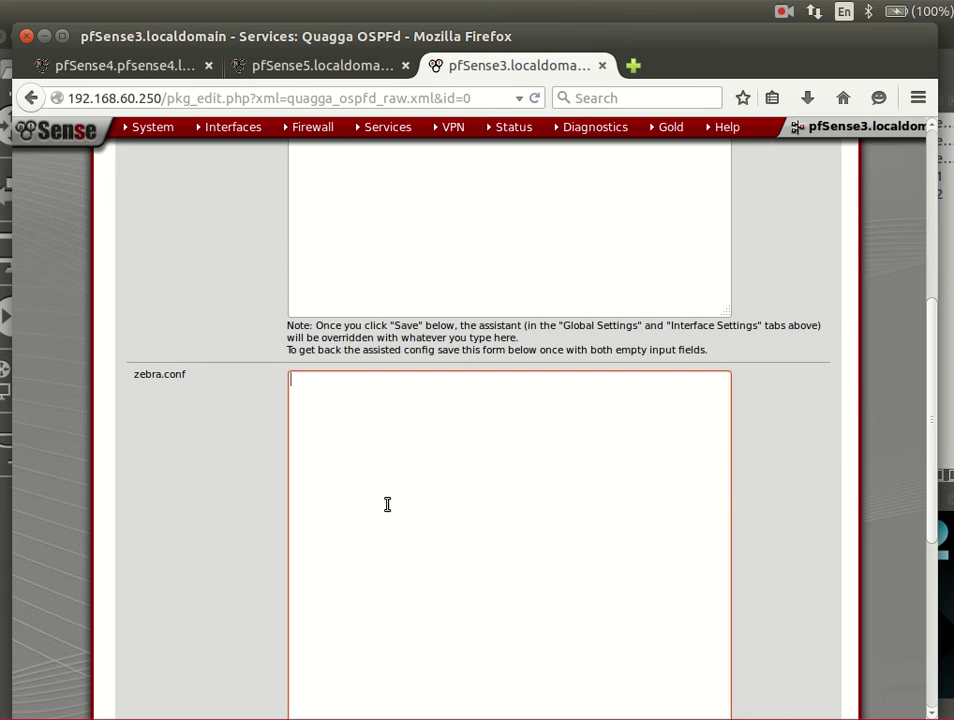
scroll(366, 459, "up", 4)
scroll(366, 459, "up", 1)
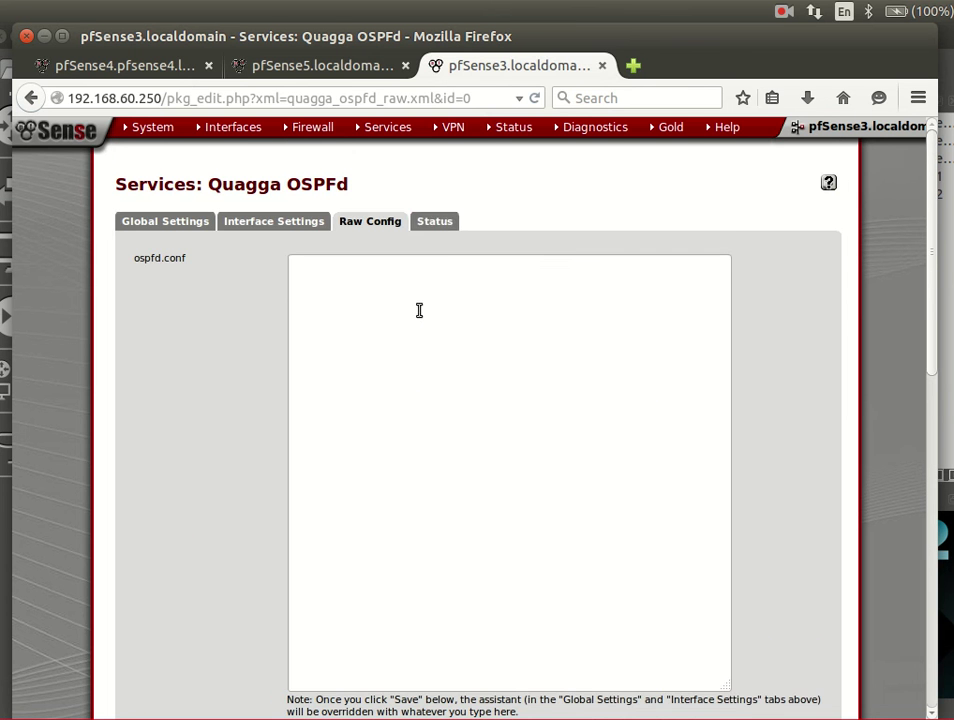
- Show pfSense3's OSPF Status: router ID 192.168.58.102 and one full neighbour in area 0.0.0.0
left_click(434, 219)
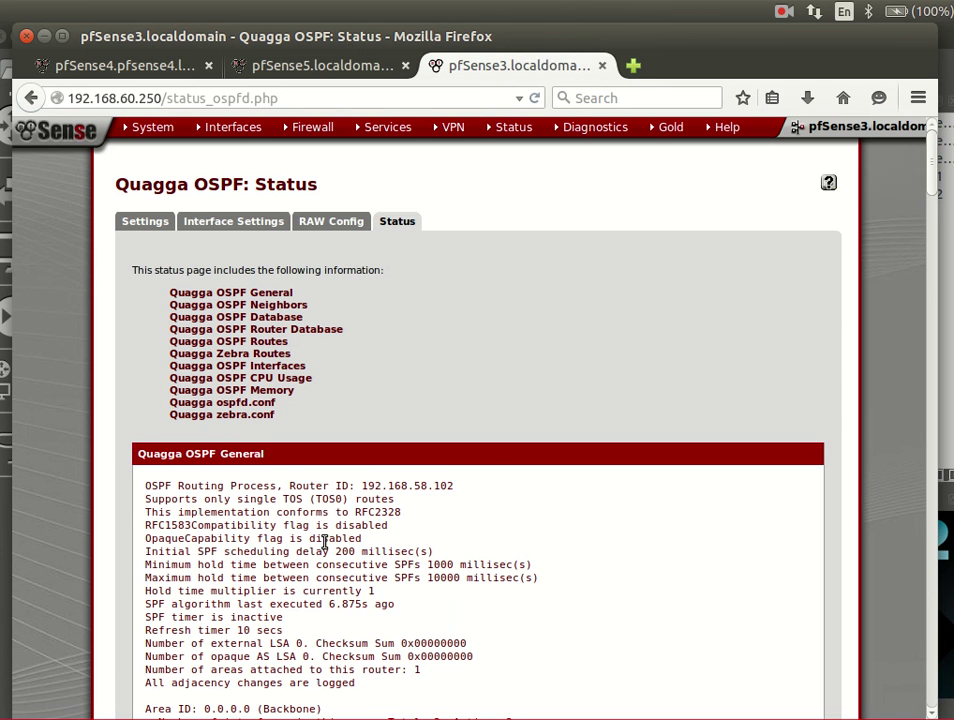
scroll(324, 542, "down", 1)
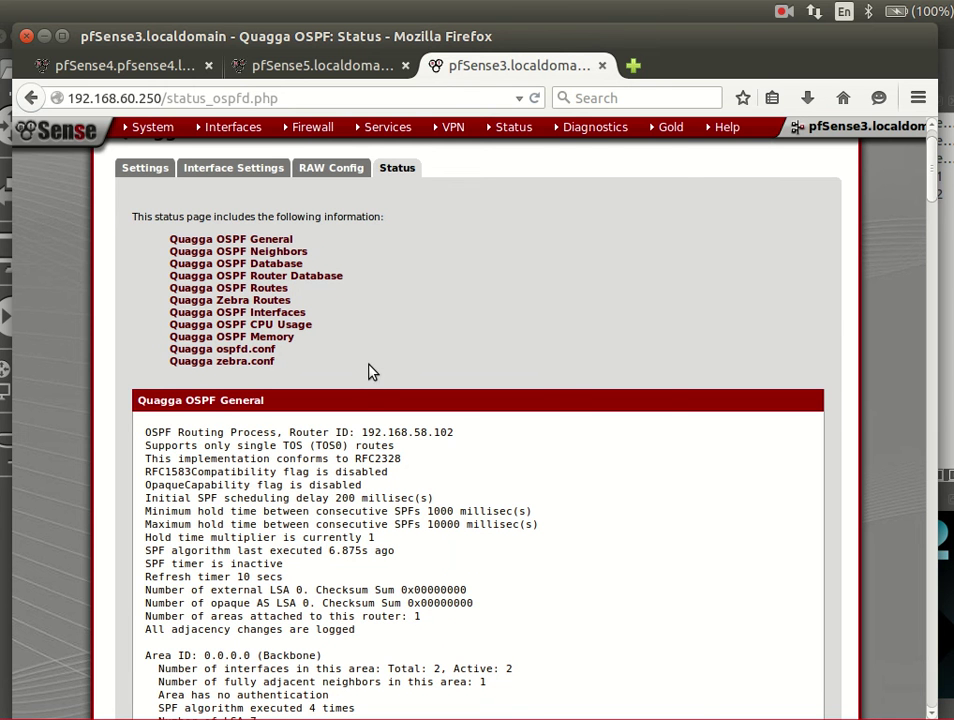
mouse_move(603, 132)
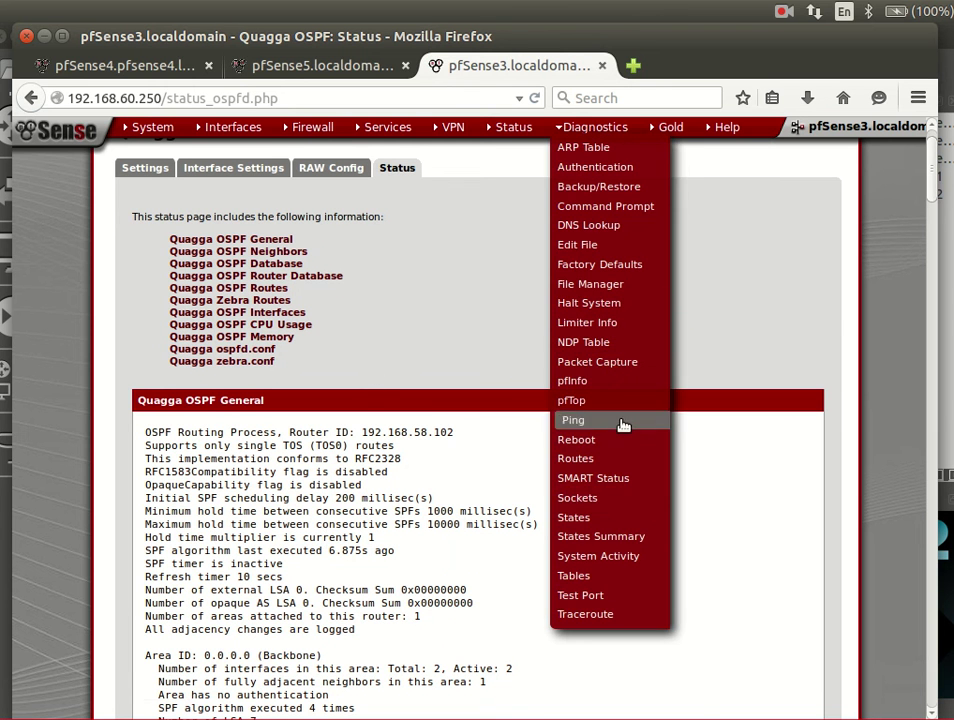
- View the Diagnostics > Routes tables on pfSense3 and pfSense5
left_click(632, 458)
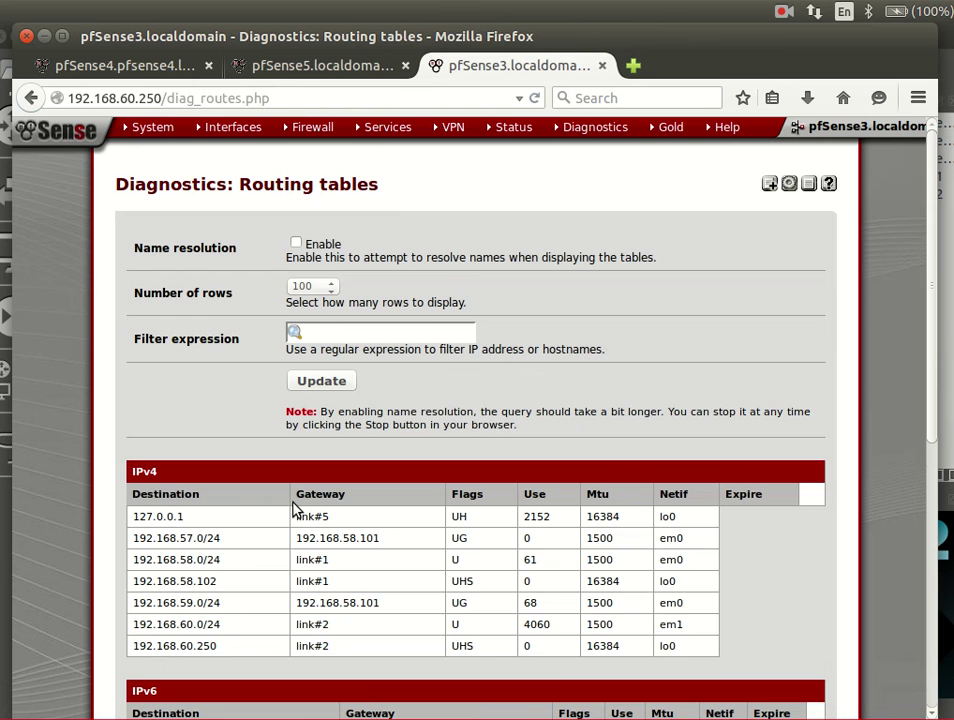
scroll(294, 510, "down", 2)
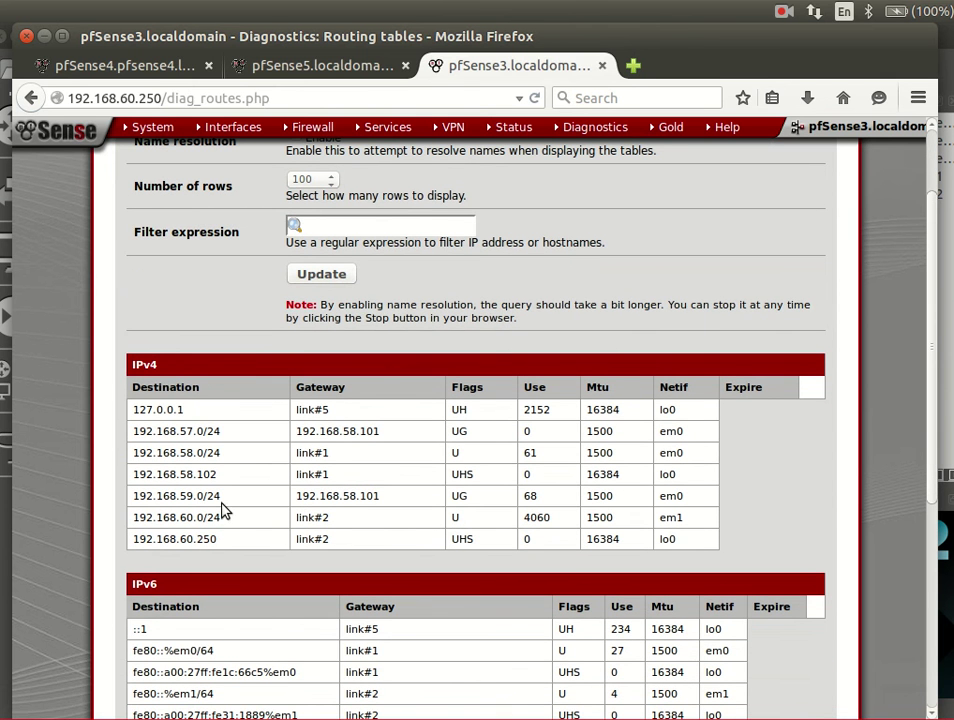
left_click(390, 68)
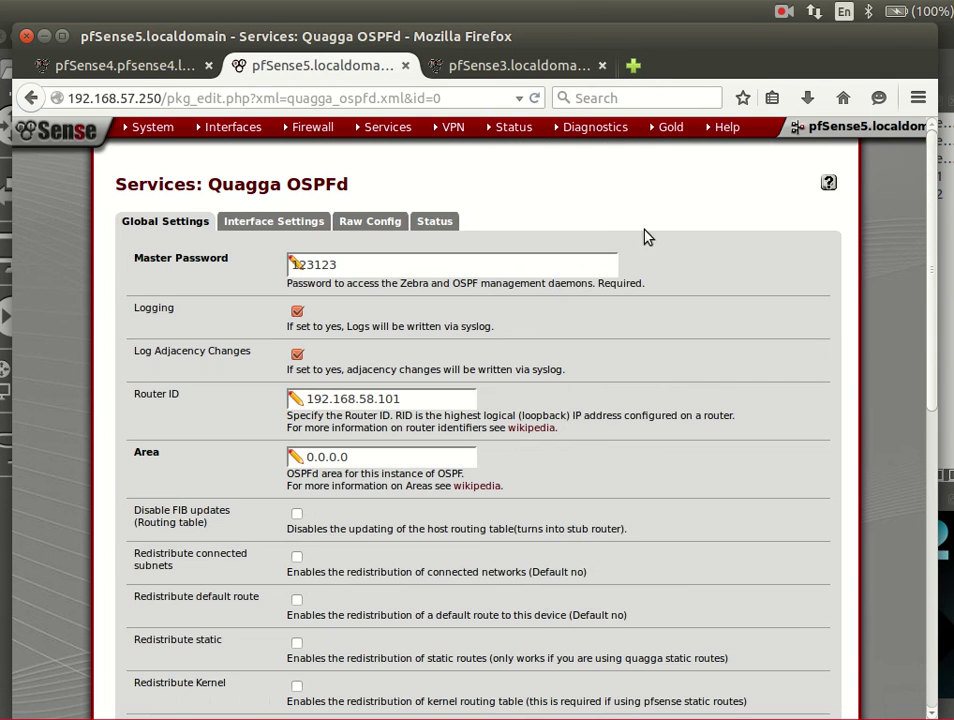
mouse_move(612, 146)
left_click(604, 459)
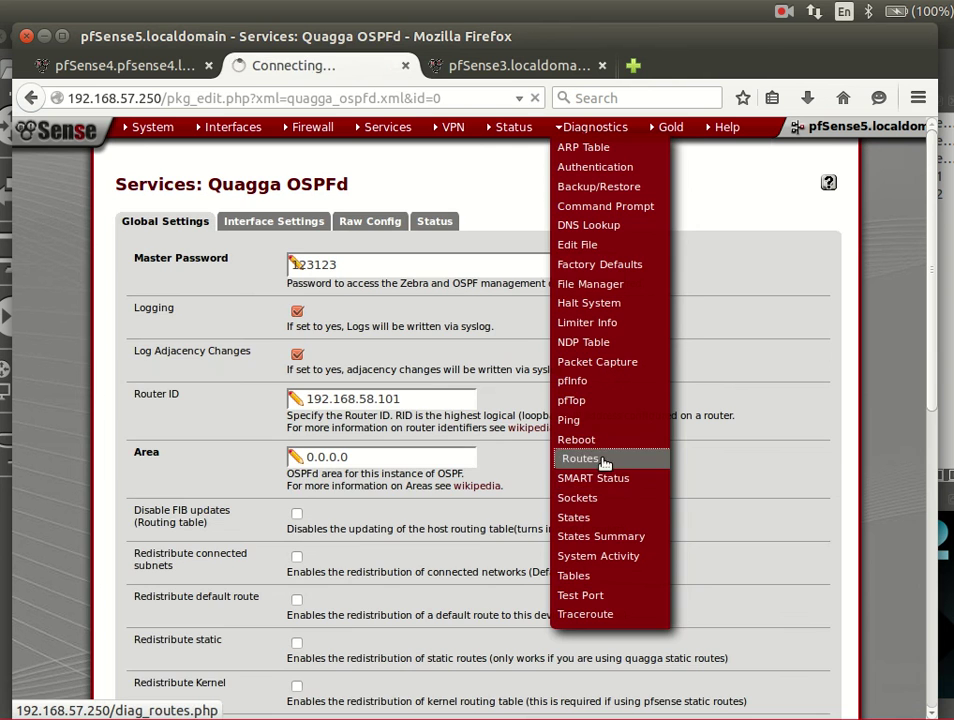
- Compare pfSense4's routing table against pfSense5's learned routes
left_click(90, 66)
mouse_move(590, 130)
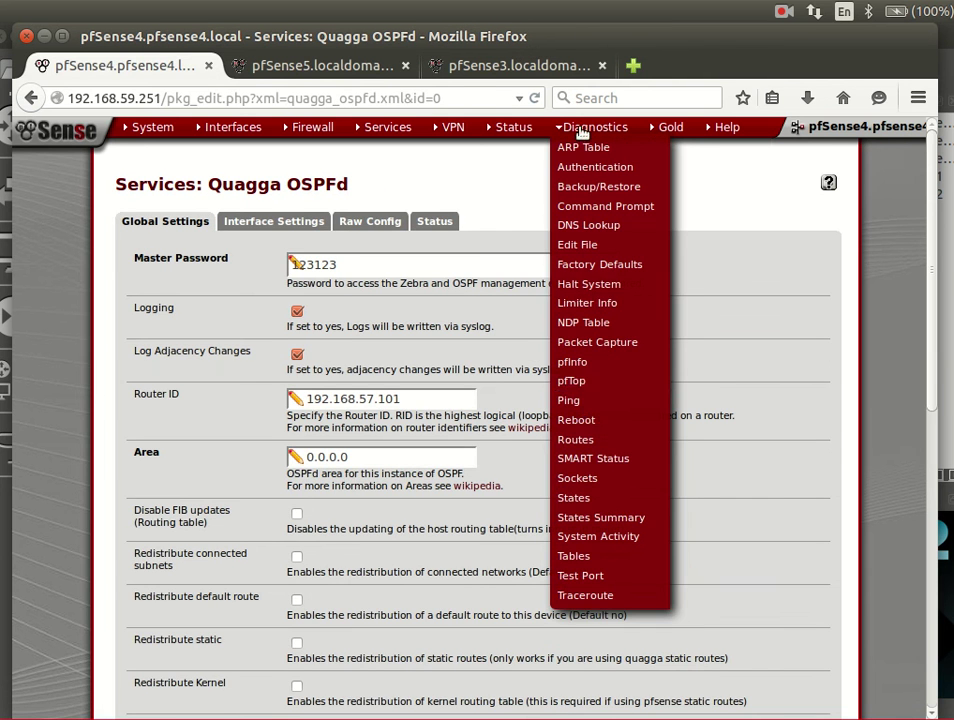
left_click(612, 440)
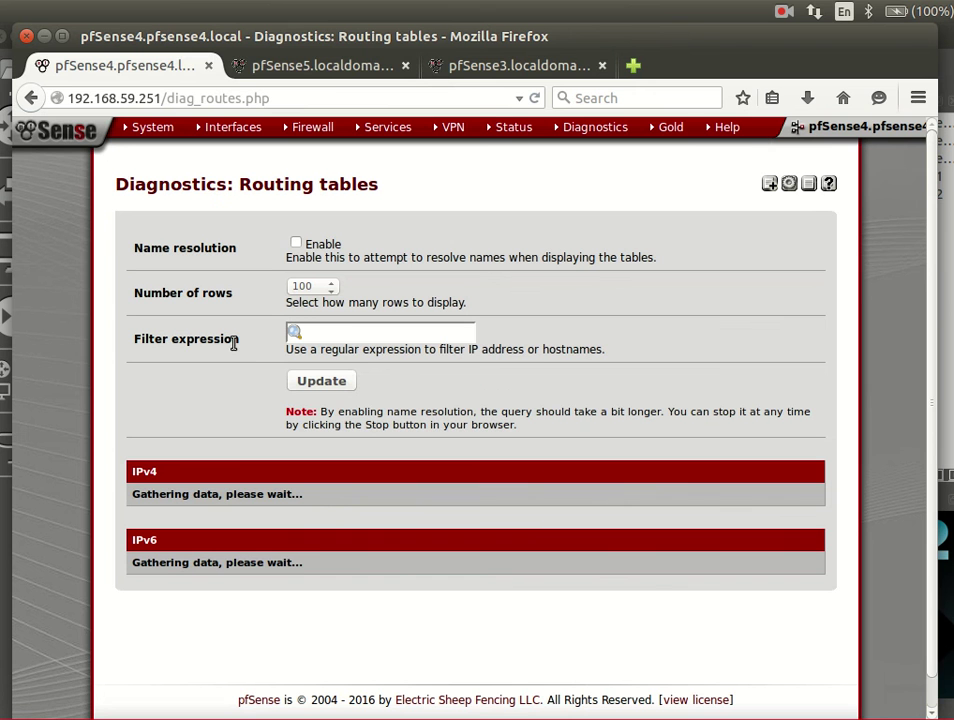
left_click(329, 68)
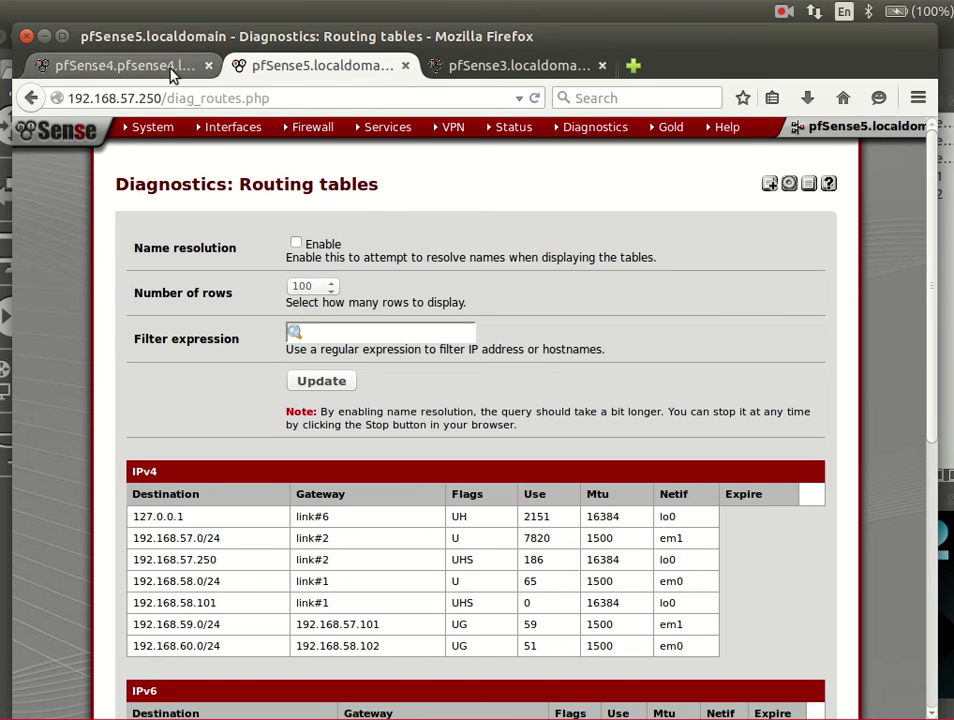
left_click(138, 66)
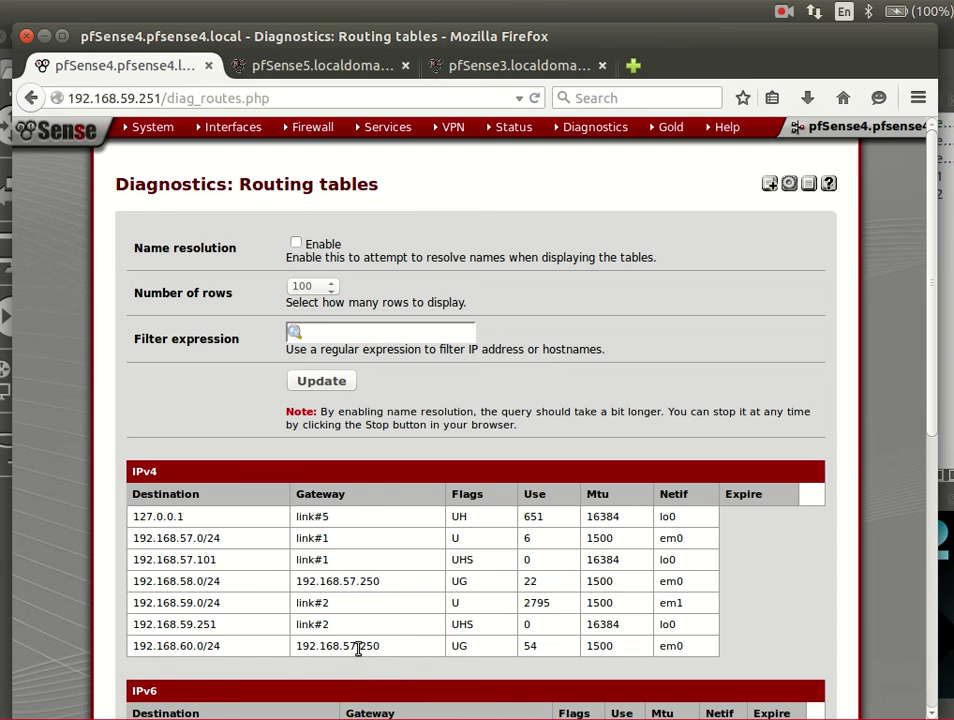
key("alt+Tab")
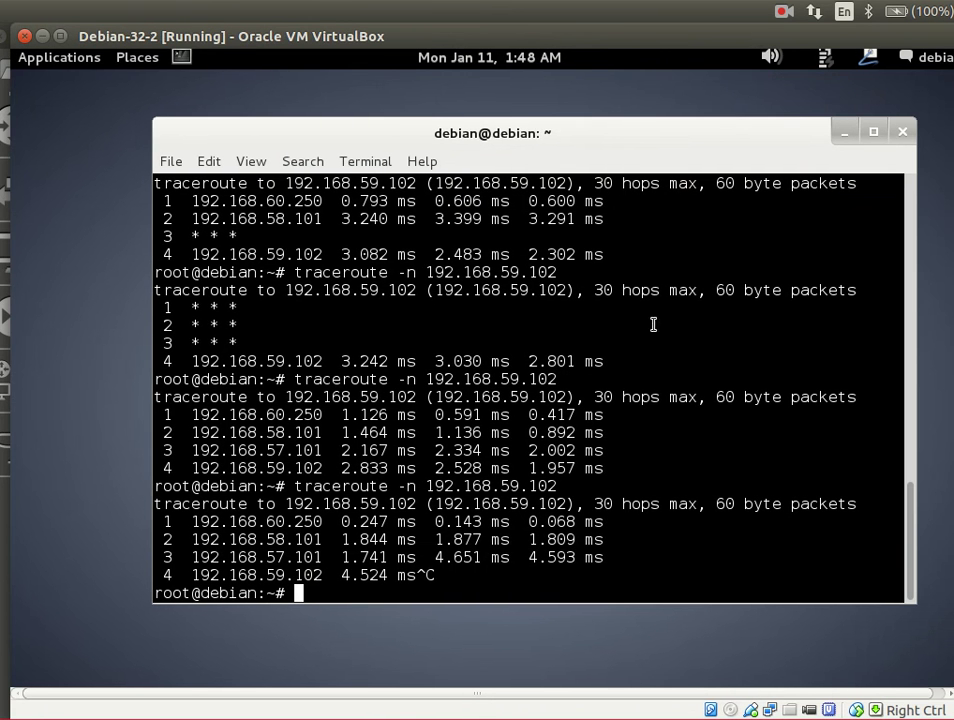
- On PC2, rerun traceroute -n 192.168.59.102, stopping a stalled run with Ctrl+C and retrying
key("alt+Tab")
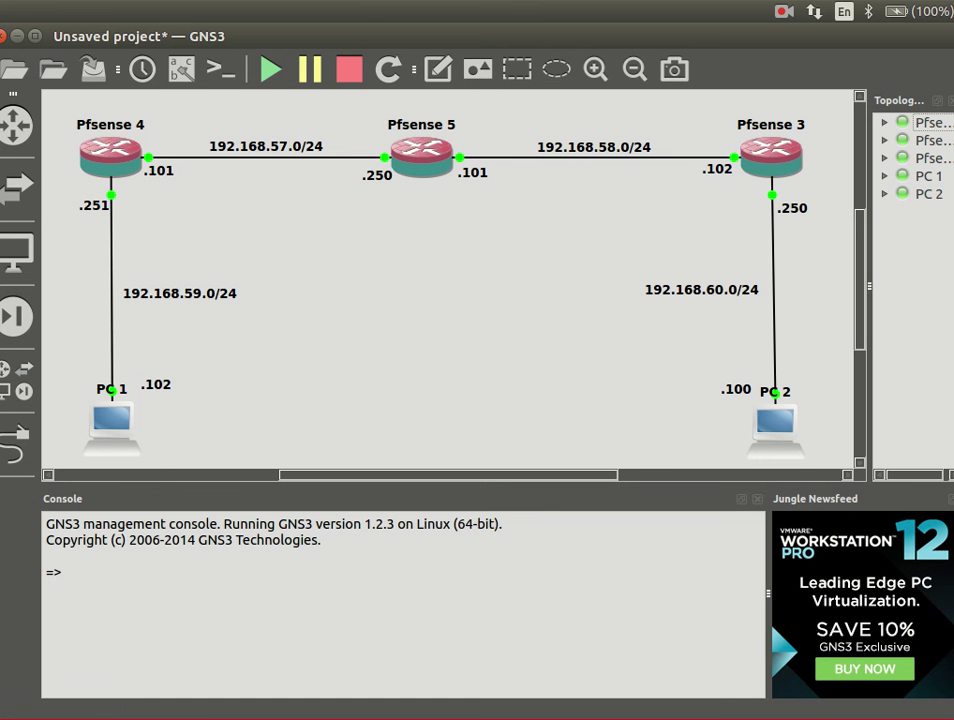
left_click(17, 36)
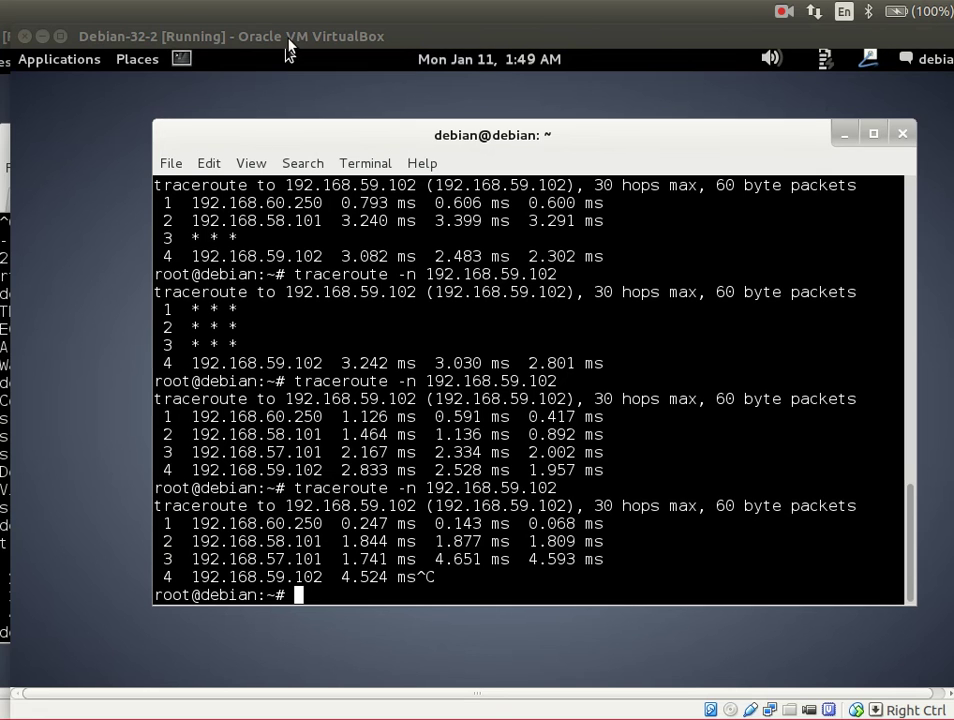
left_click_drag(287, 45, 421, 55)
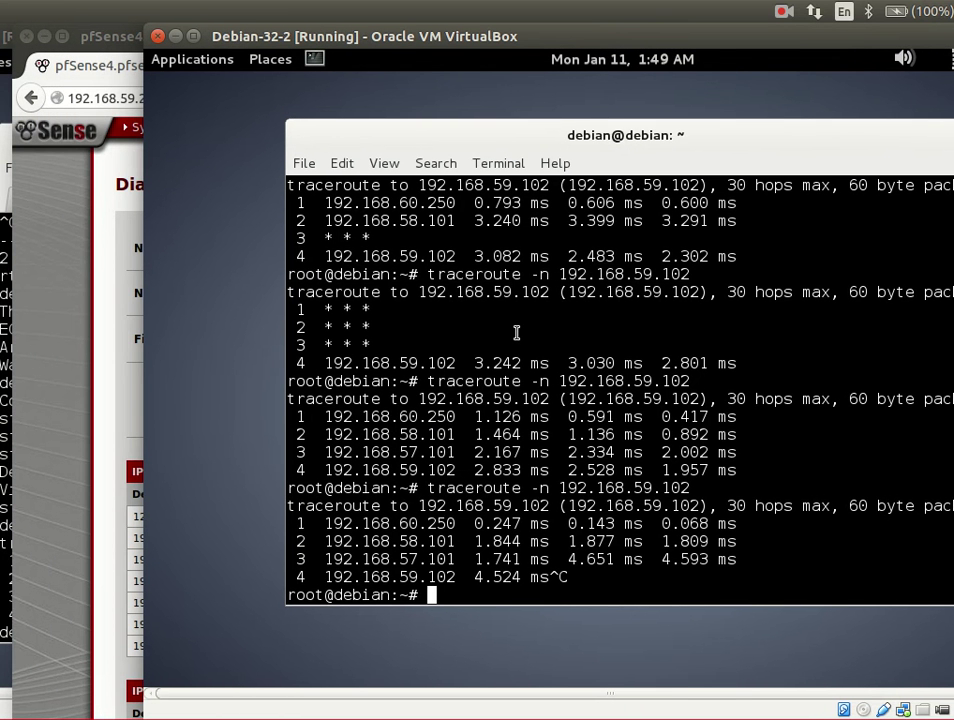
key("Up")
key("Return")
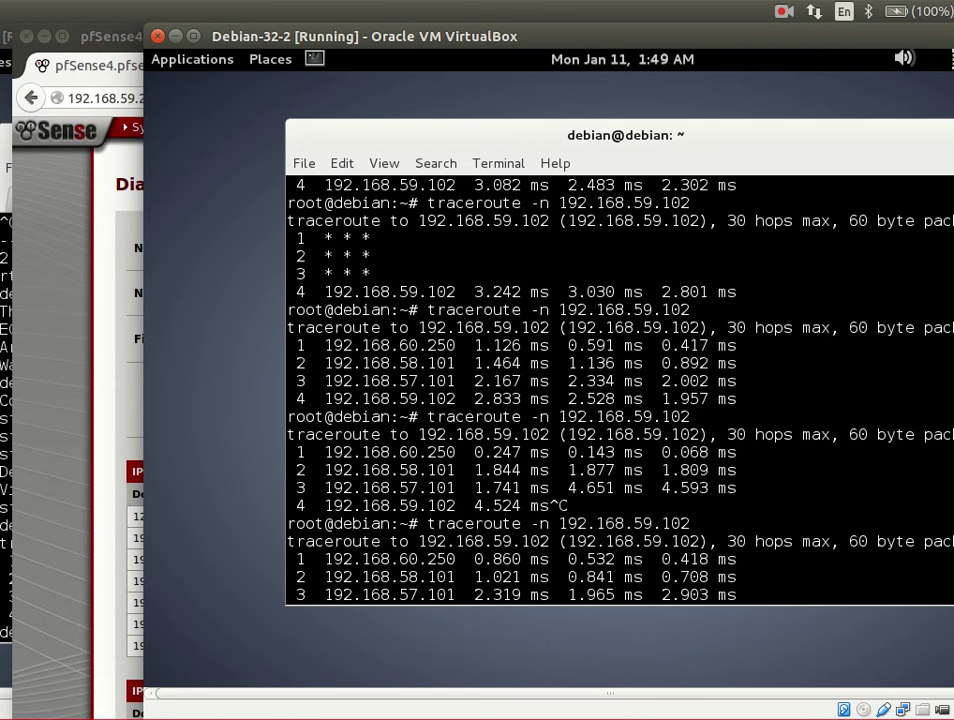
key("ctrl+c")
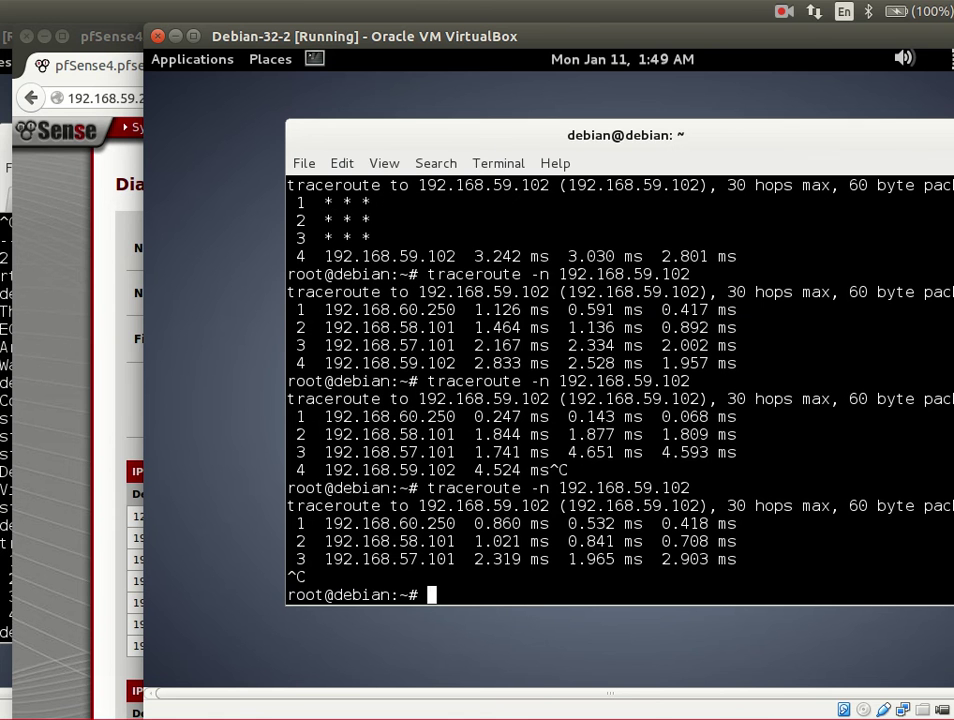
key("Up")
key("Return")
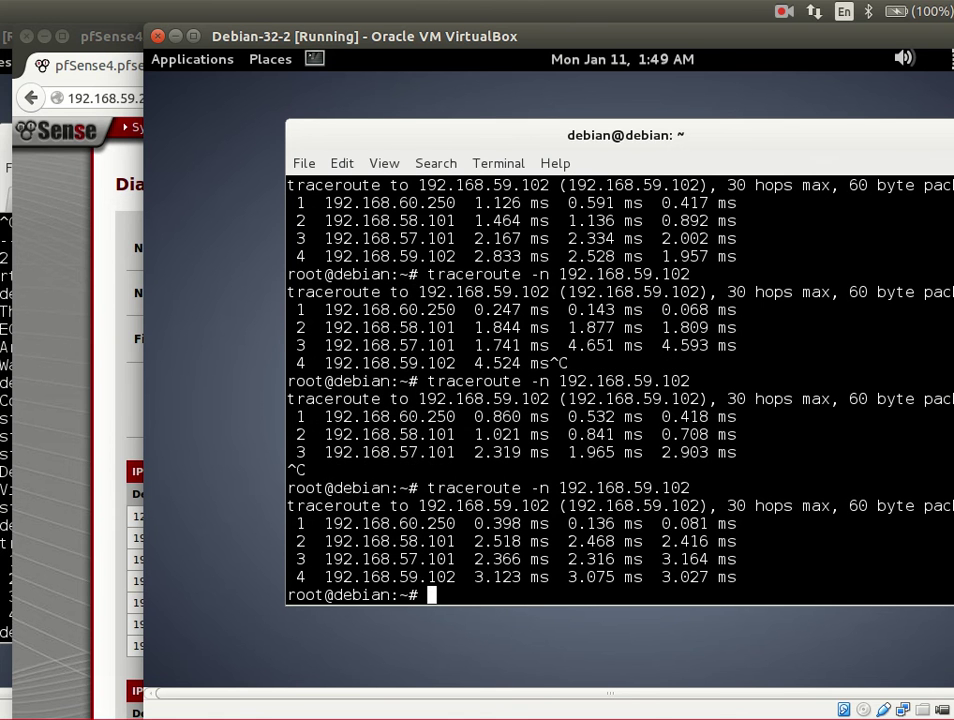
- On PC1, rerun traceroute -n 192.168.60.100 until it reaches the target in four hops
key("alt+Tab")
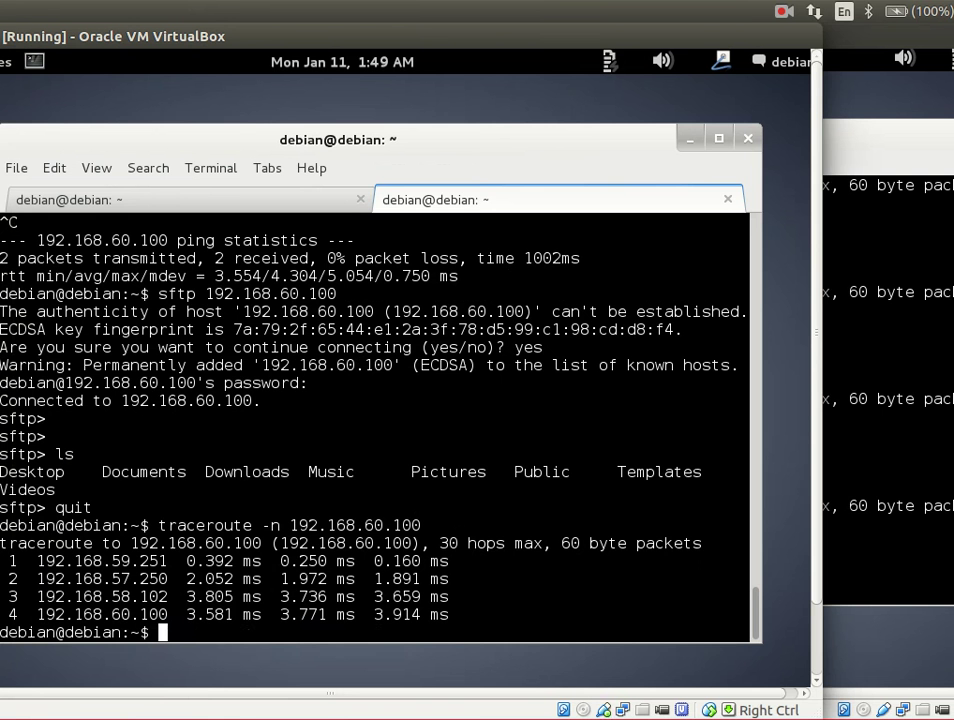
key("Up")
key("Return")
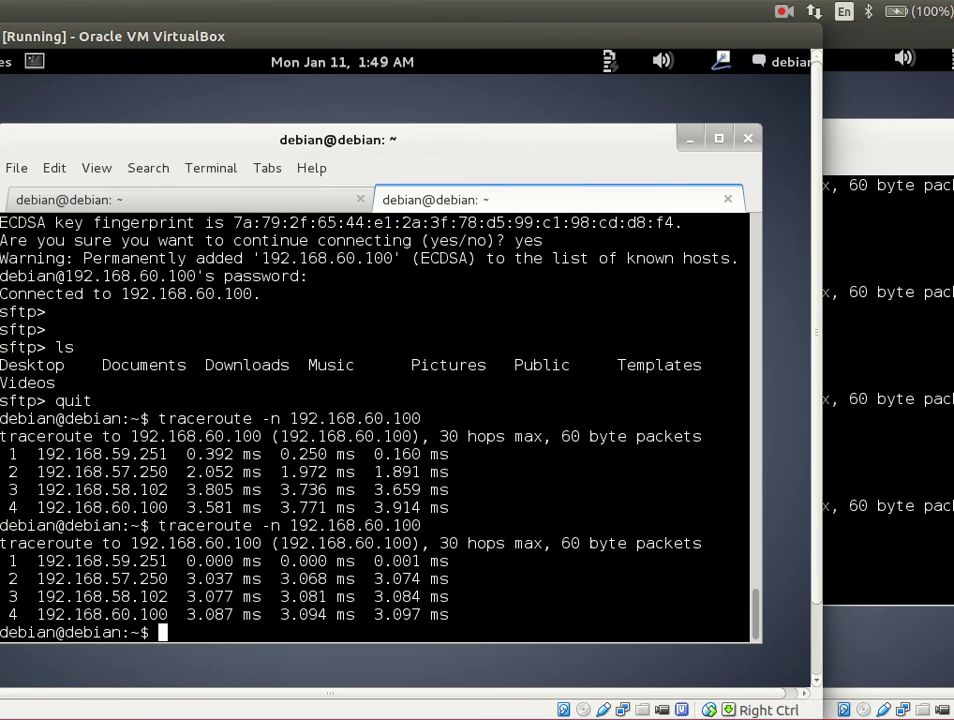
key("Up")
key("Return")
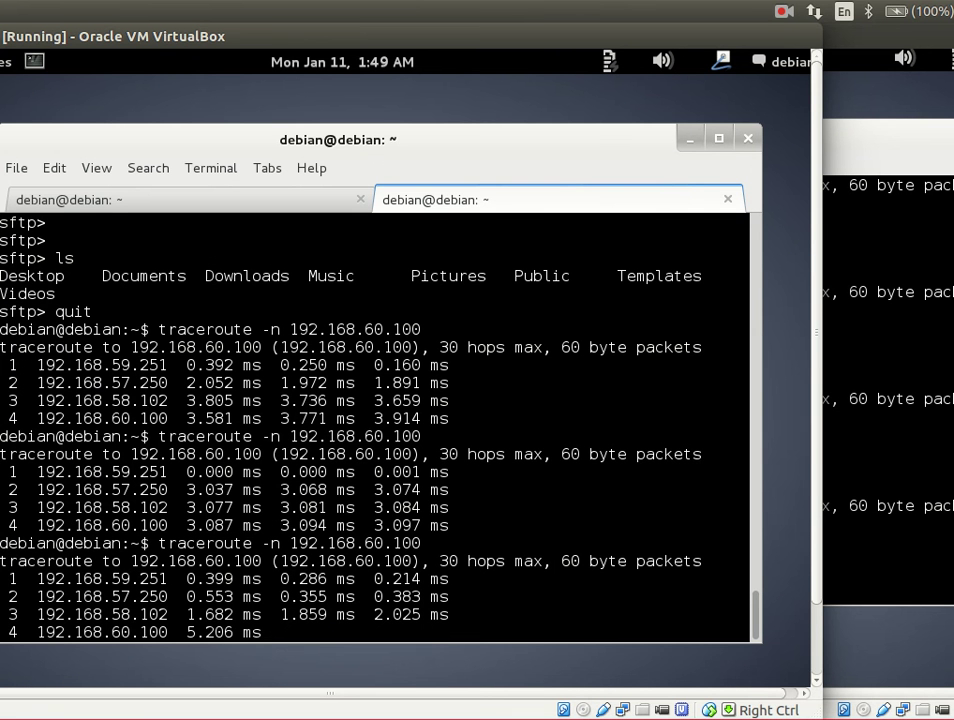
key("ctrl+c")
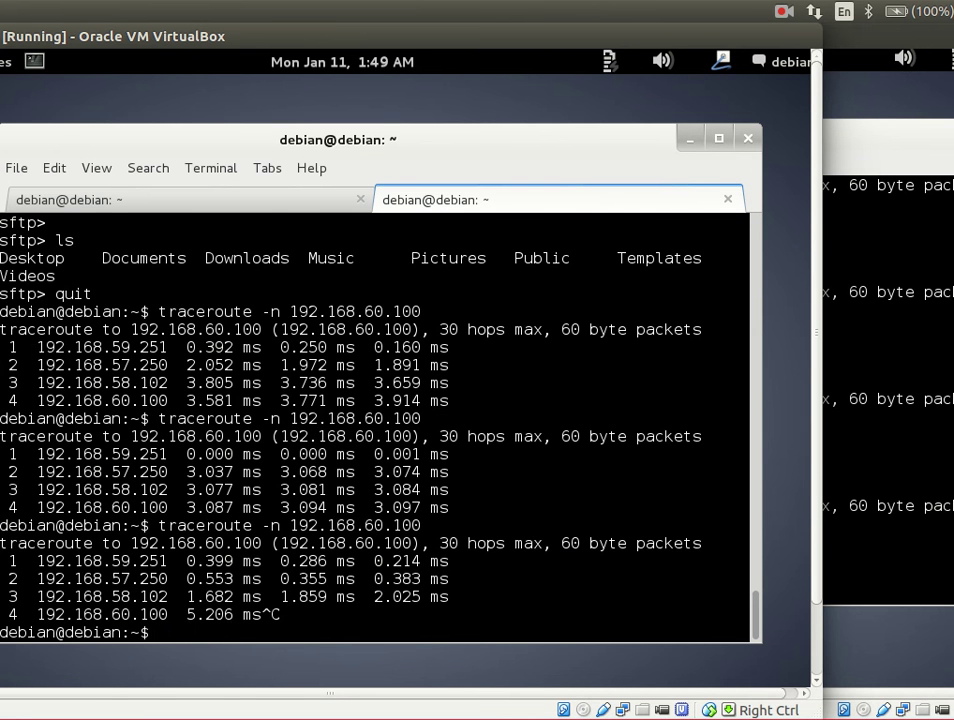
key("Up")
key("Return")
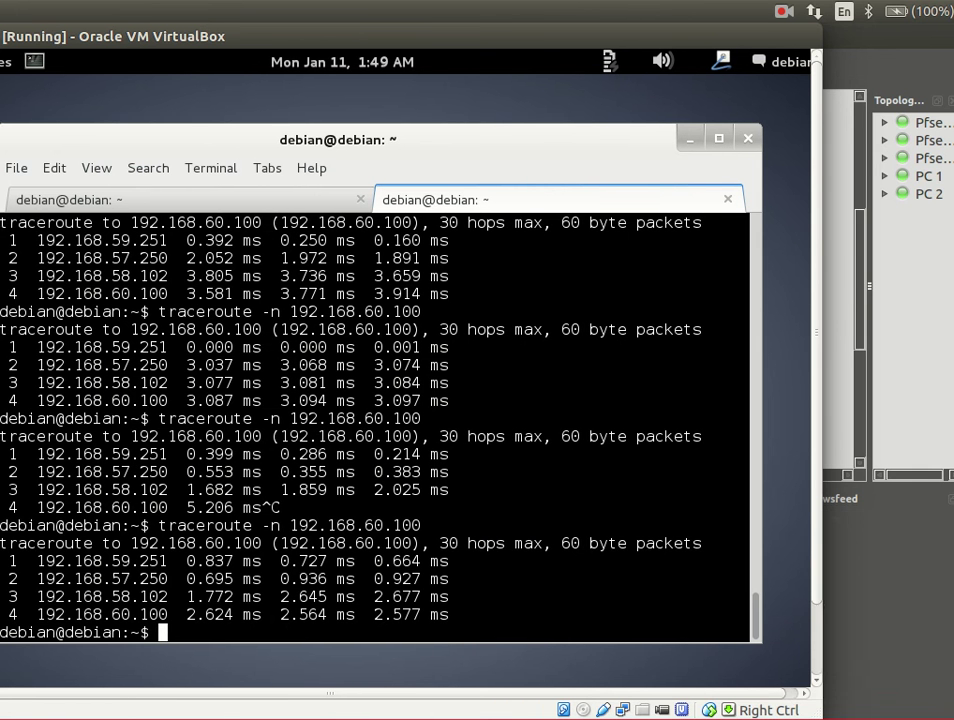
key("alt+Tab")
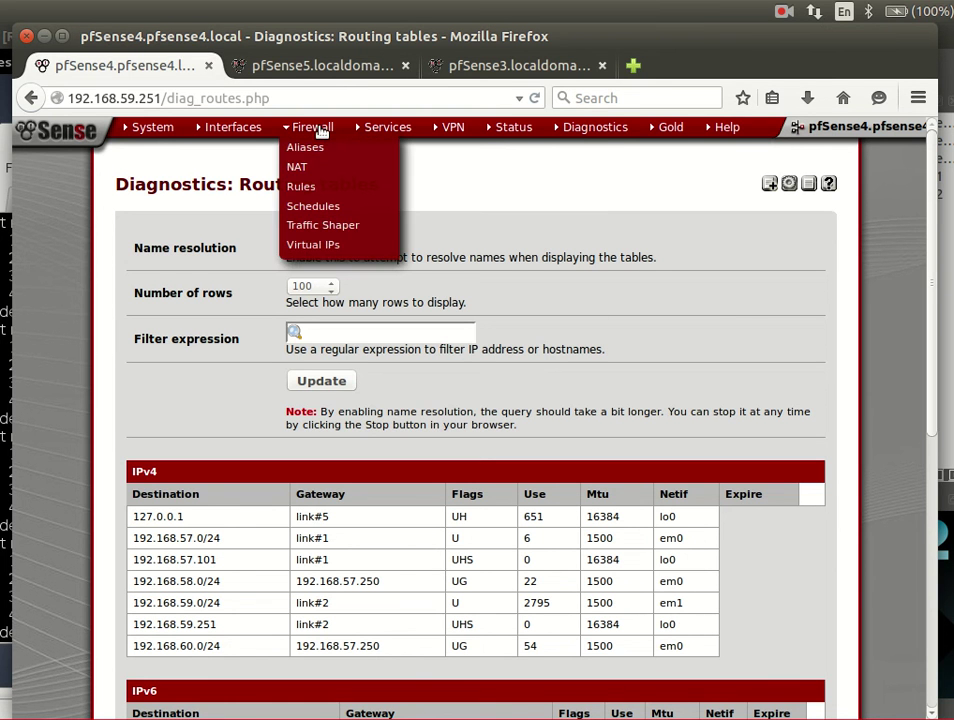
- Review pfSense4's Quagga OSPFd global settings: router ID 192.168.57.101, area 0.0.0.0
mouse_move(382, 128)
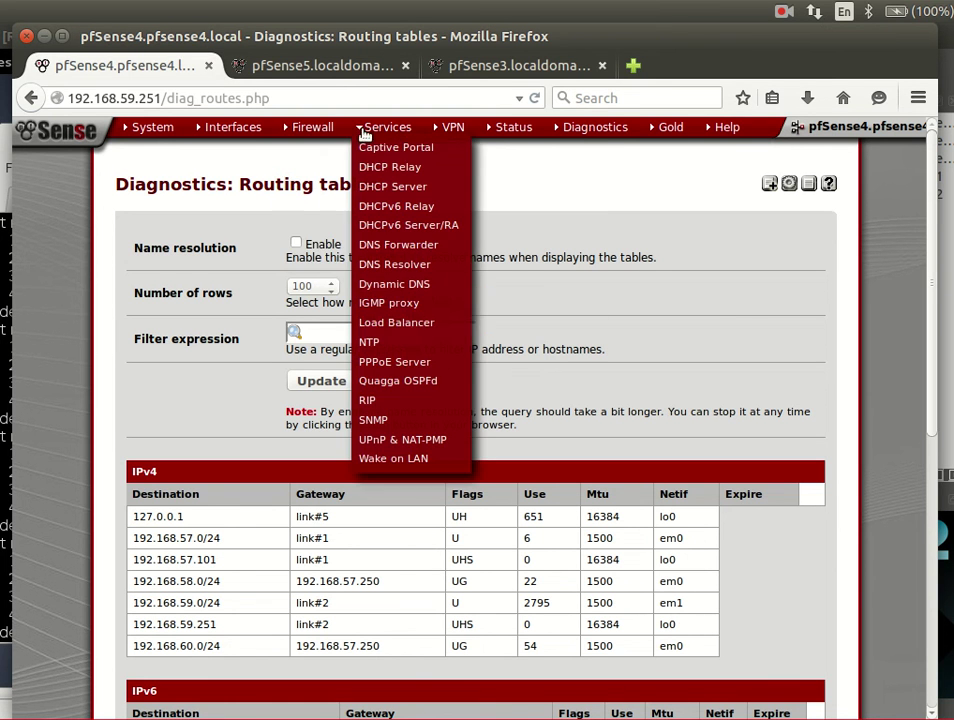
left_click(415, 381)
scroll(364, 380, "down", 5)
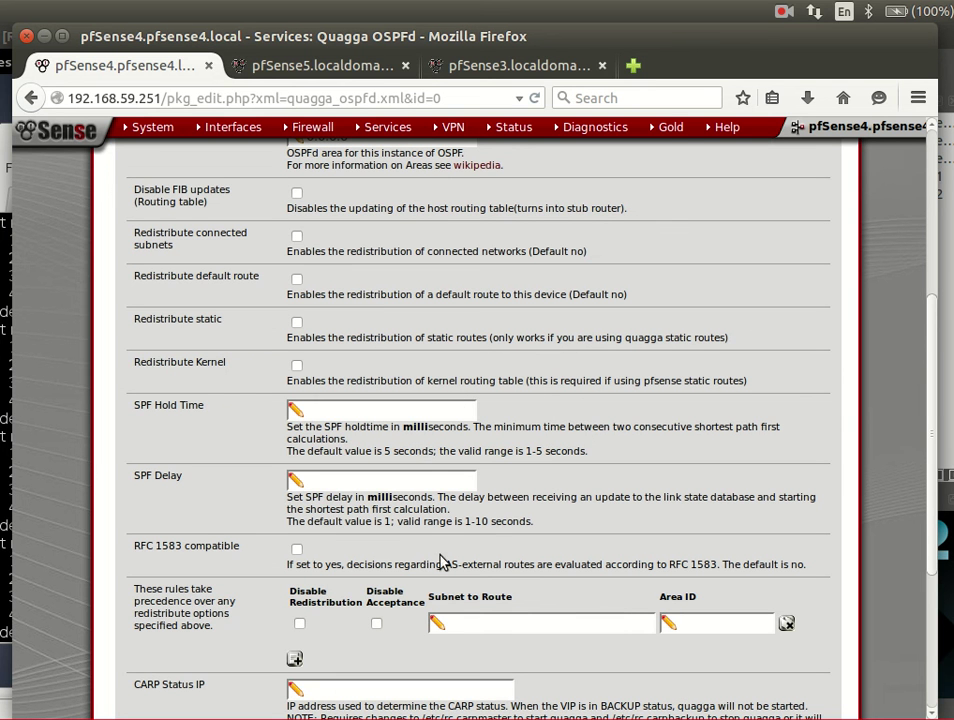
scroll(447, 560, "up", 5)
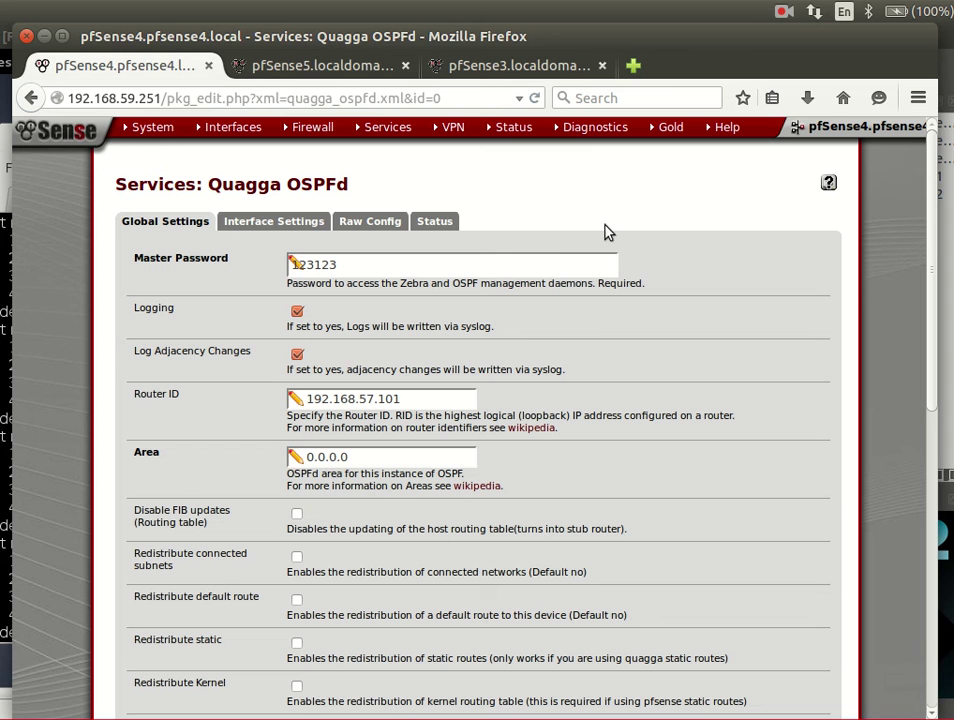
left_click(784, 12)
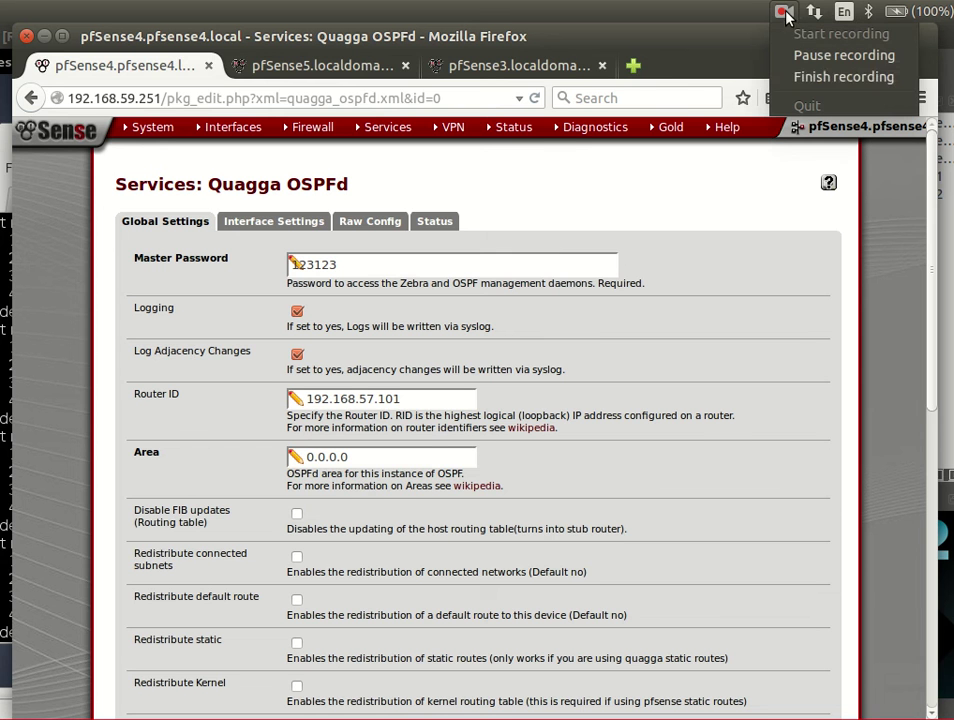